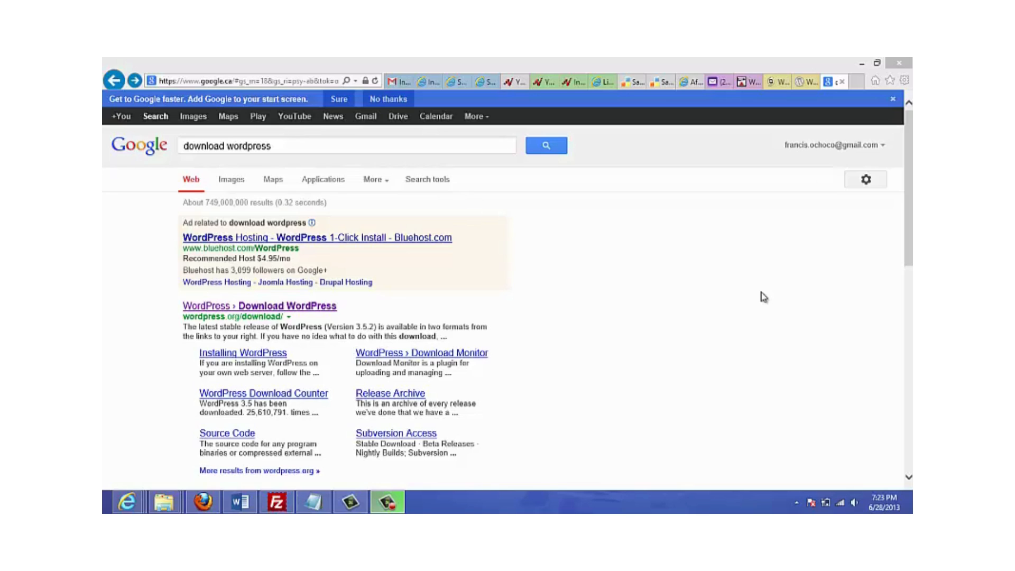
Go from the search results to the WordPress download page and save the WordPress 3.5.2 zip
{"action": "left_click", "coordinate": [137, 325]}
{"action": "scroll", "coordinate": [135, 322], "scroll_direction": "down", "scroll_amount": 1}
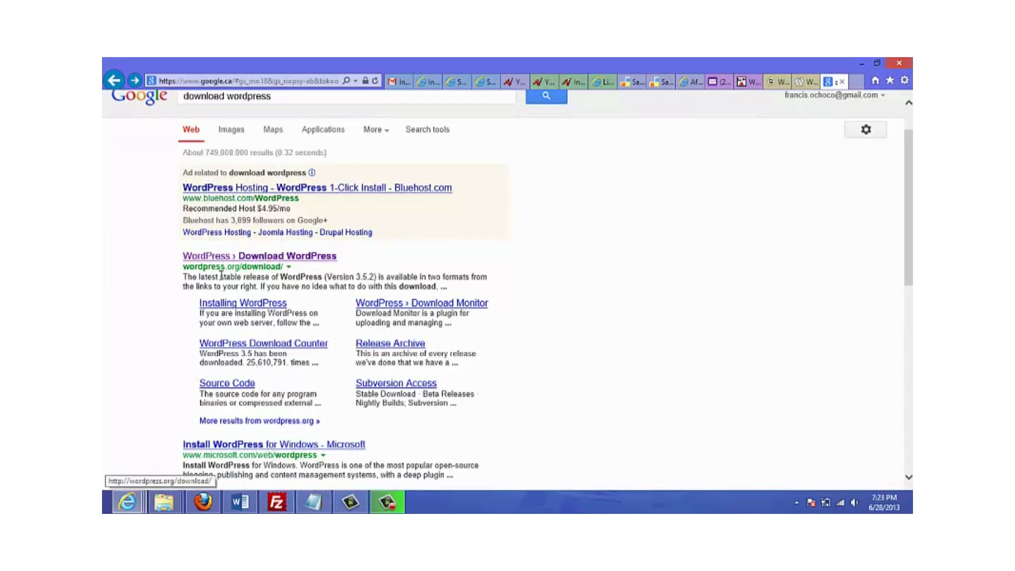
{"action": "left_click", "coordinate": [230, 258]}
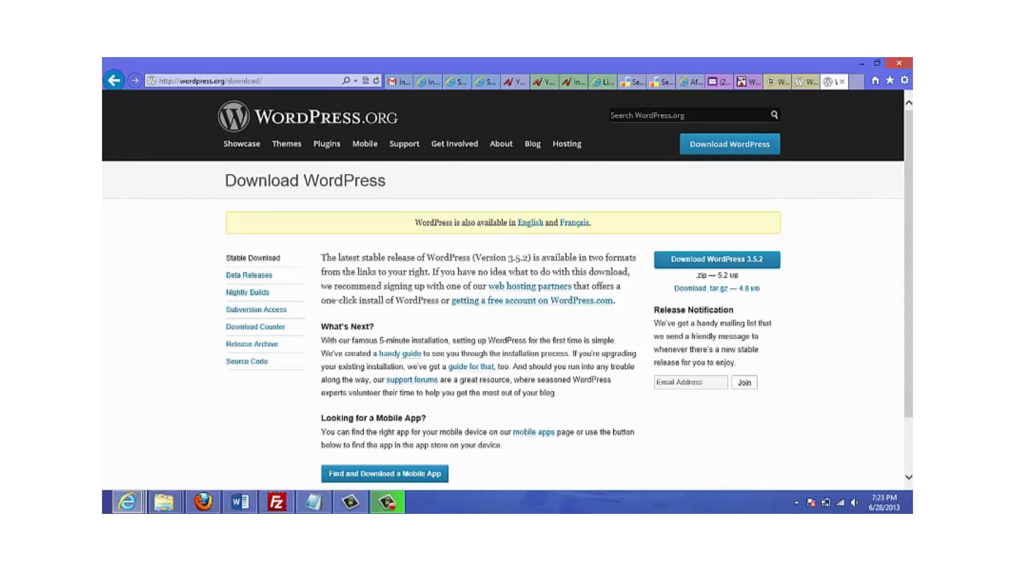
{"action": "scroll", "coordinate": [904, 214], "scroll_direction": "down", "scroll_amount": 1}
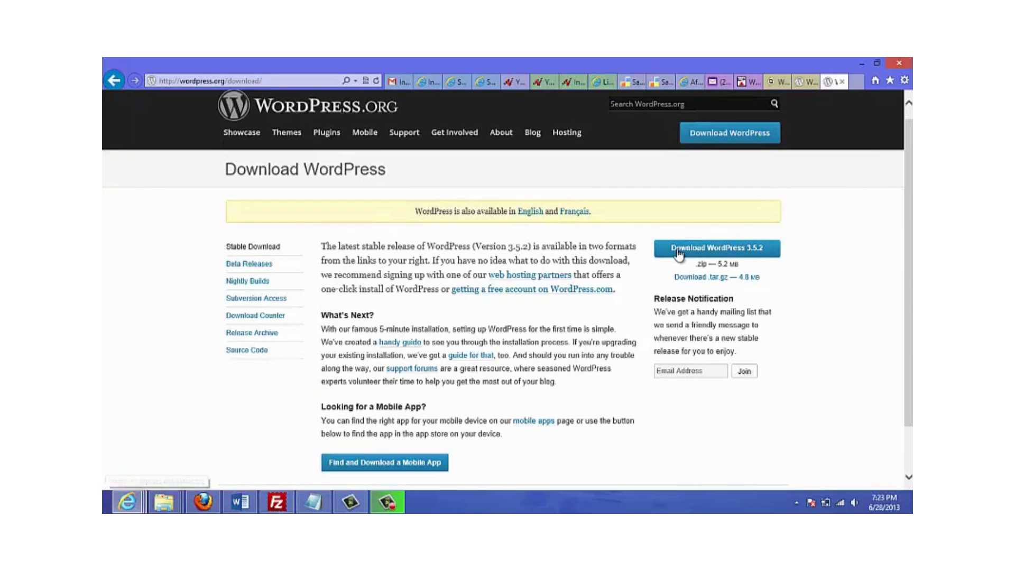
{"action": "left_click", "coordinate": [747, 253]}
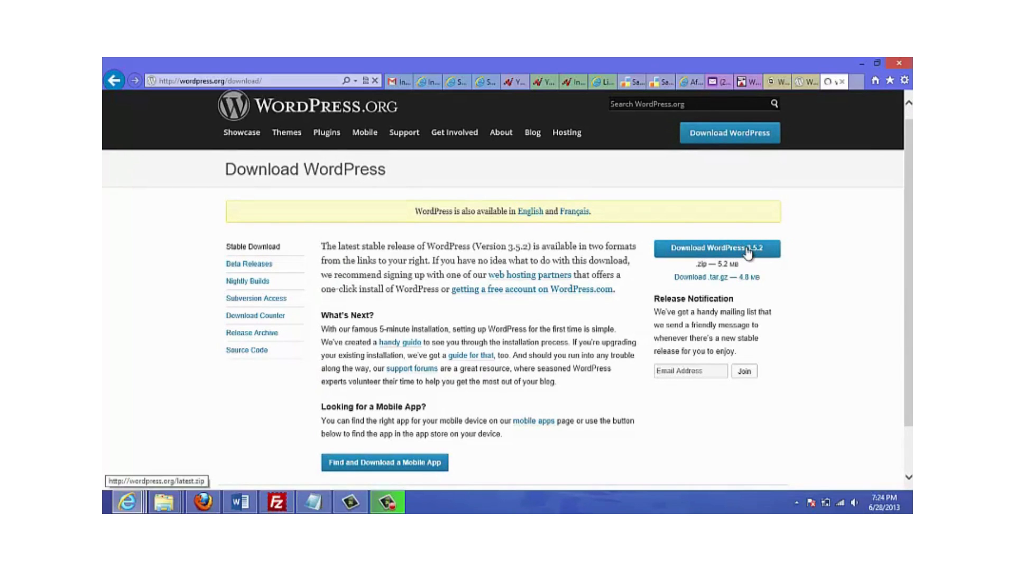
{"action": "left_click", "coordinate": [697, 477]}
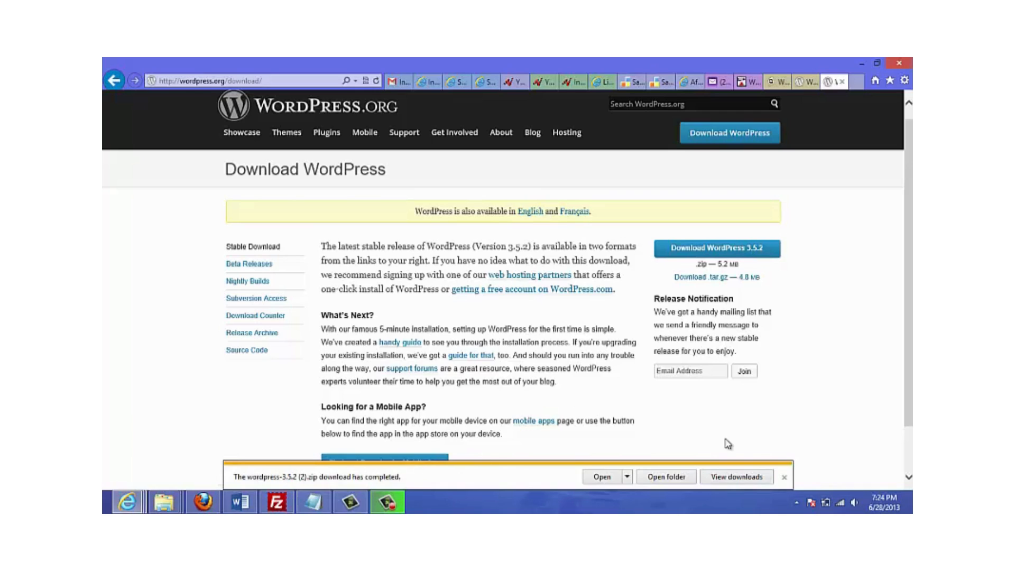
{"action": "left_click", "coordinate": [785, 478]}
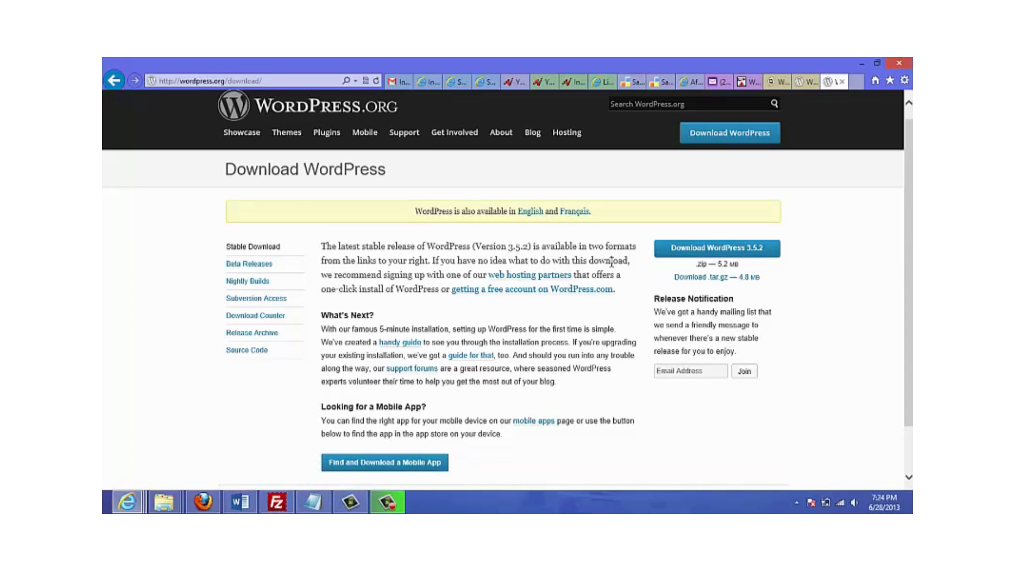
Extract wordpress-3.5.2 (2).zip in Downloads into its suggested folder
{"action": "mouse_move", "coordinate": [165, 502]}
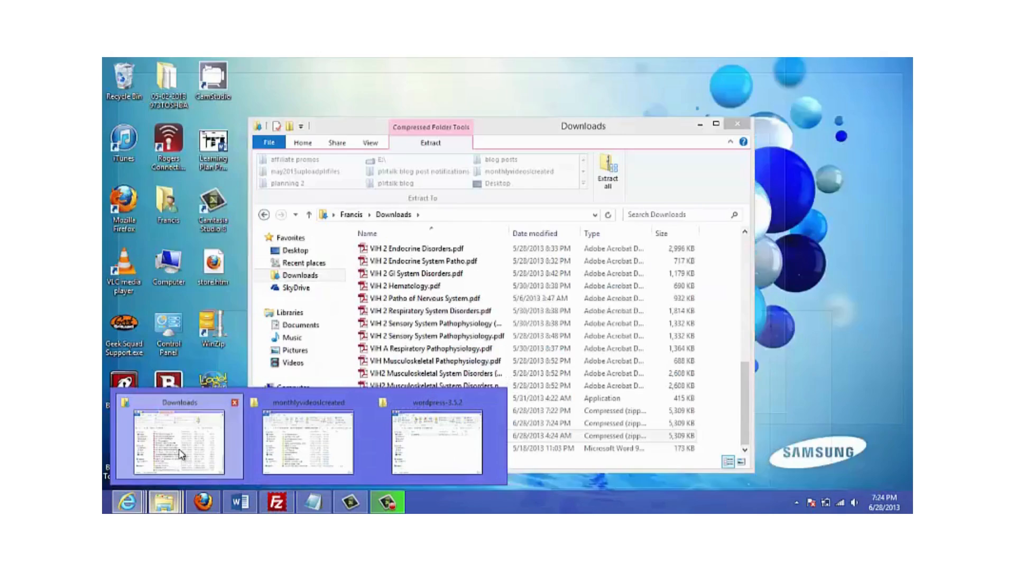
{"action": "left_click", "coordinate": [182, 454]}
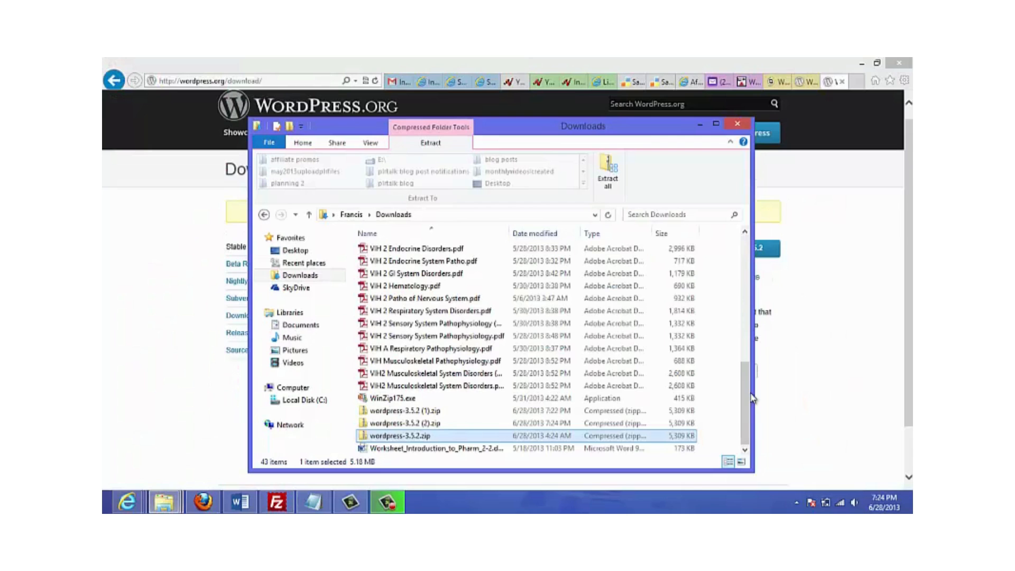
{"action": "left_click", "coordinate": [412, 424]}
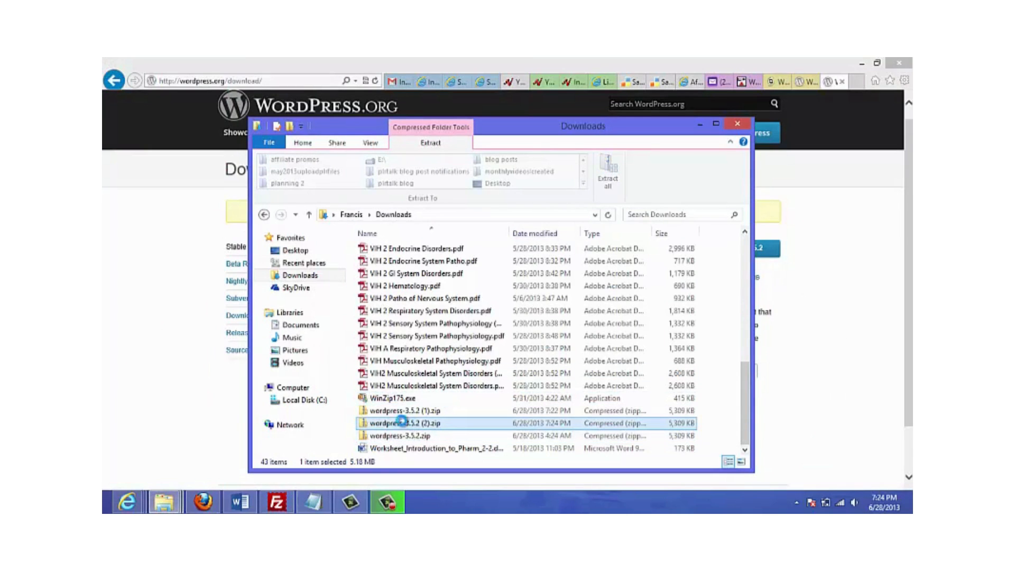
{"action": "right_click", "coordinate": [373, 428]}
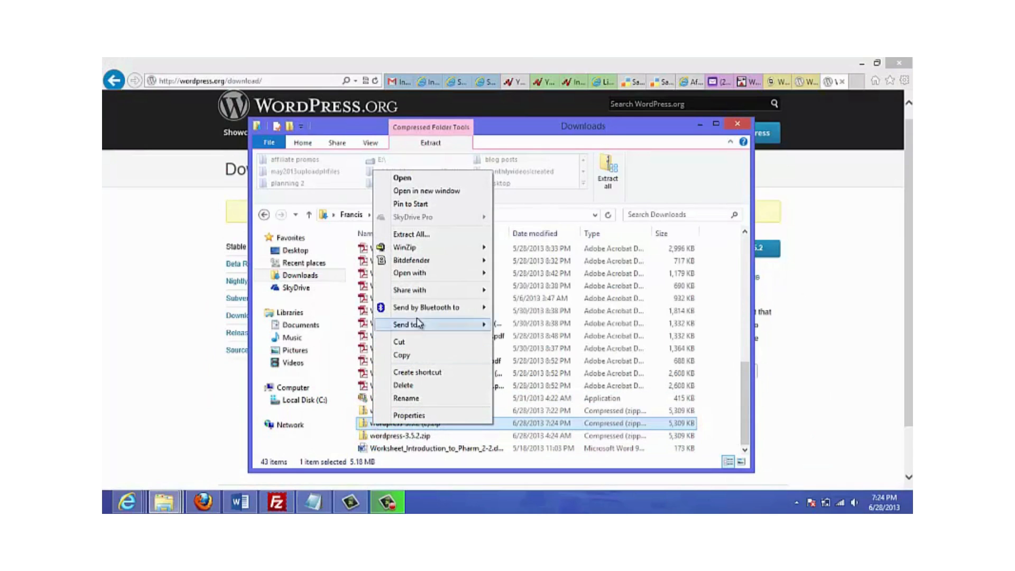
{"action": "left_click", "coordinate": [420, 235]}
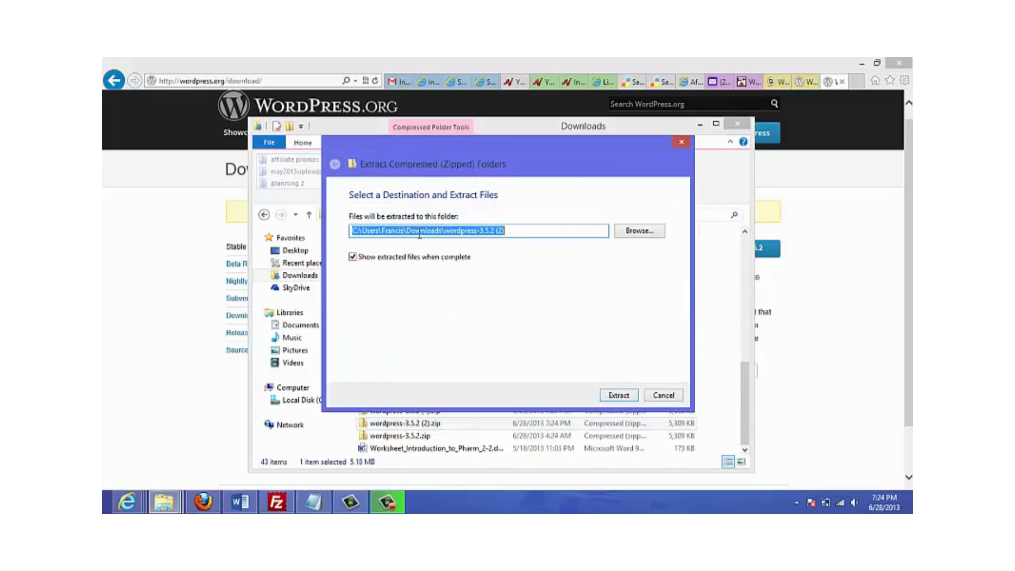
{"action": "left_click", "coordinate": [627, 397]}
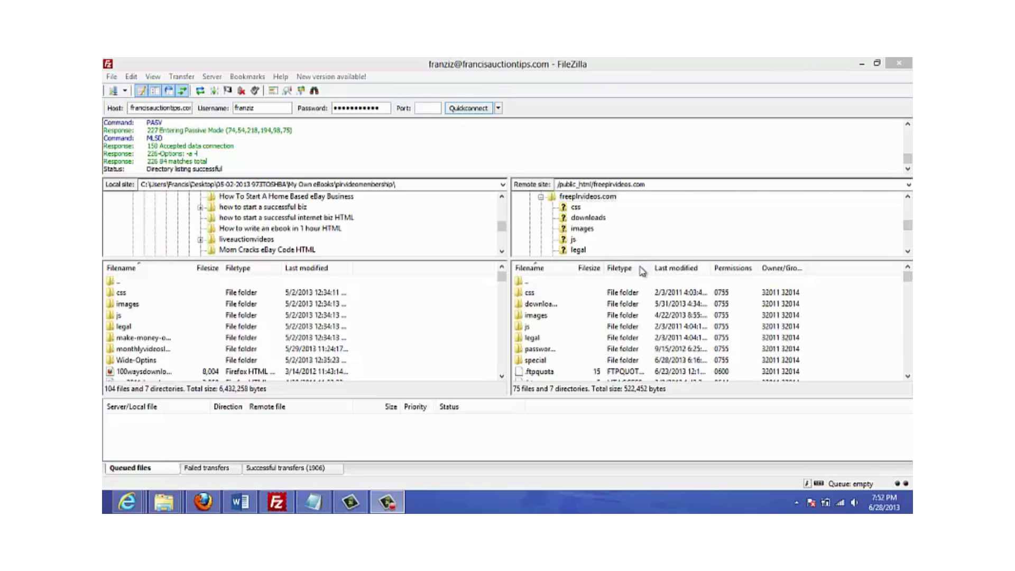
Make a remote directory named testwp in FileZilla and open it
{"action": "left_click", "coordinate": [907, 197]}
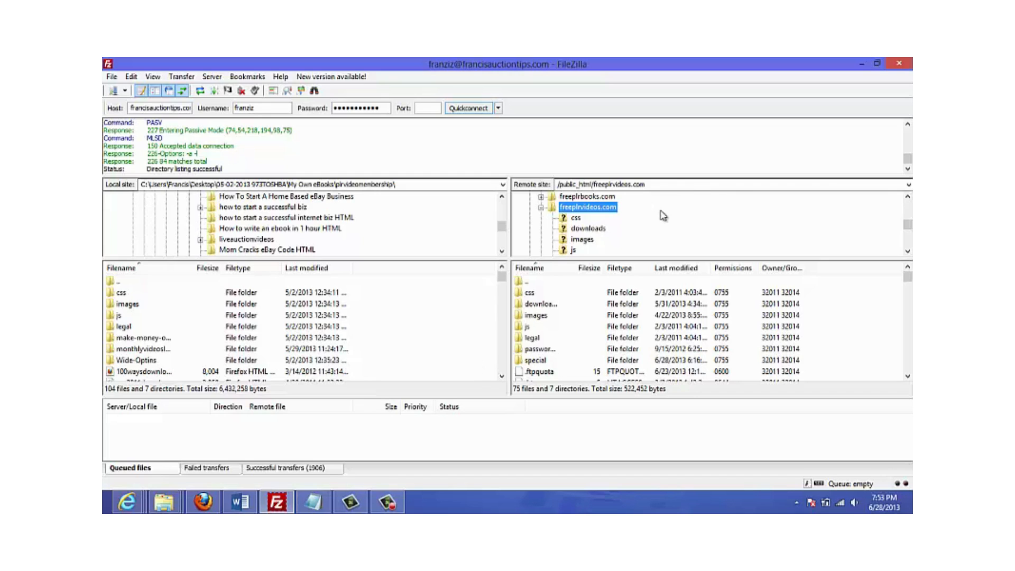
{"action": "right_click", "coordinate": [574, 338]}
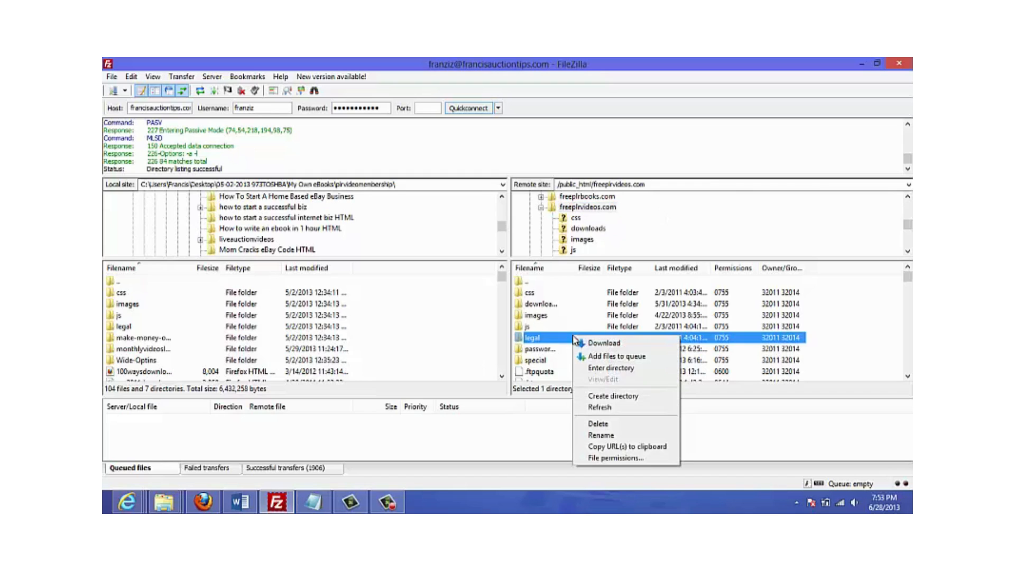
{"action": "left_click", "coordinate": [603, 396]}
{"action": "type", "text": "t"}
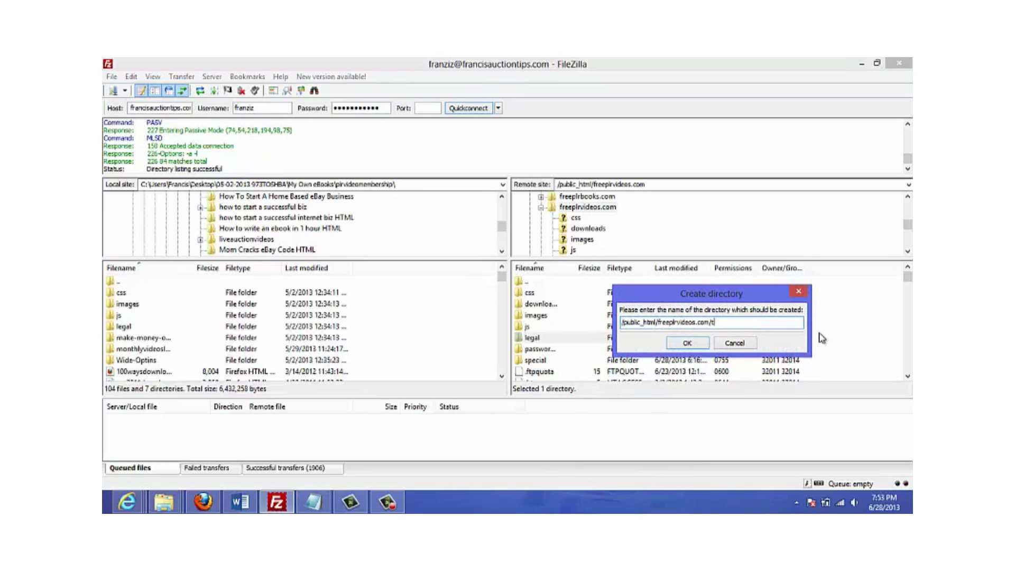
{"action": "type", "text": "estwp"}
{"action": "left_click", "coordinate": [675, 348]}
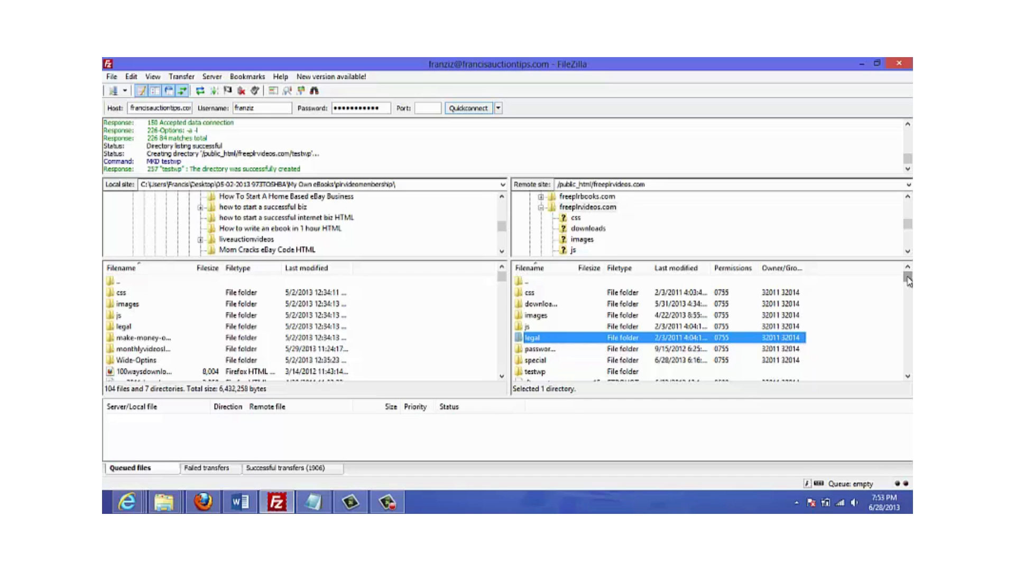
{"action": "scroll", "coordinate": [909, 282], "scroll_direction": "down", "scroll_amount": 2}
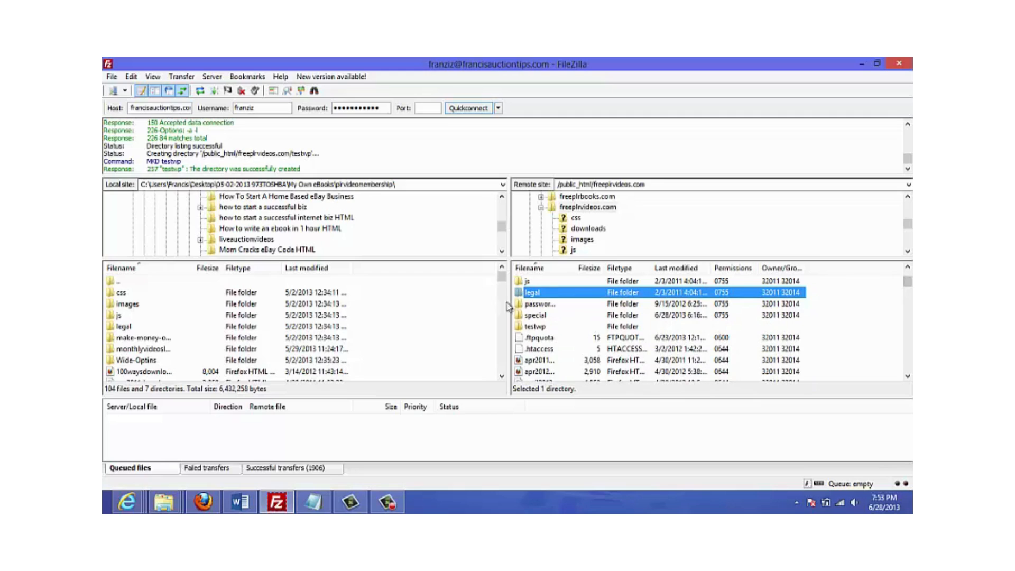
{"action": "left_click", "coordinate": [523, 326]}
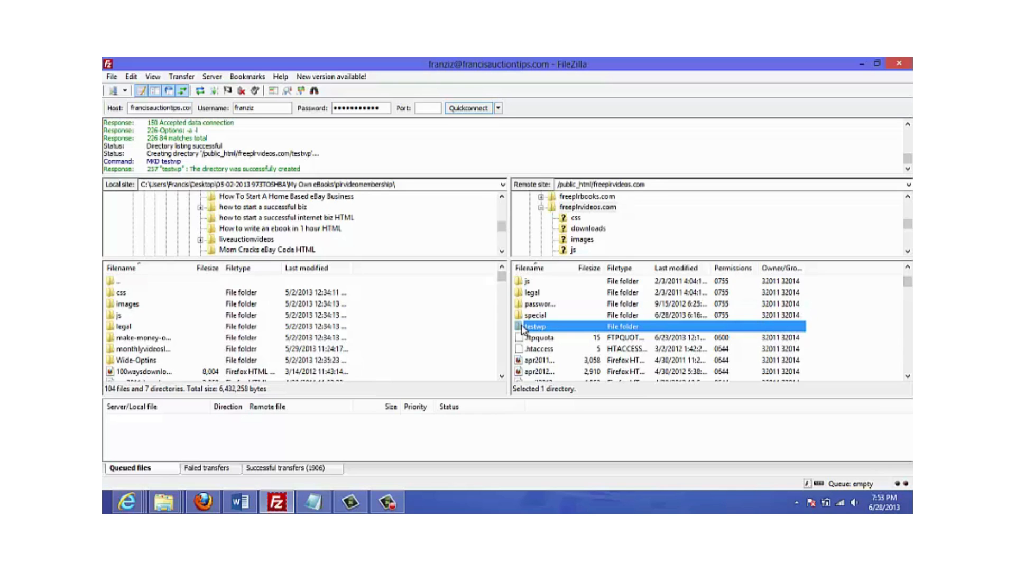
{"action": "double_click", "coordinate": [523, 326]}
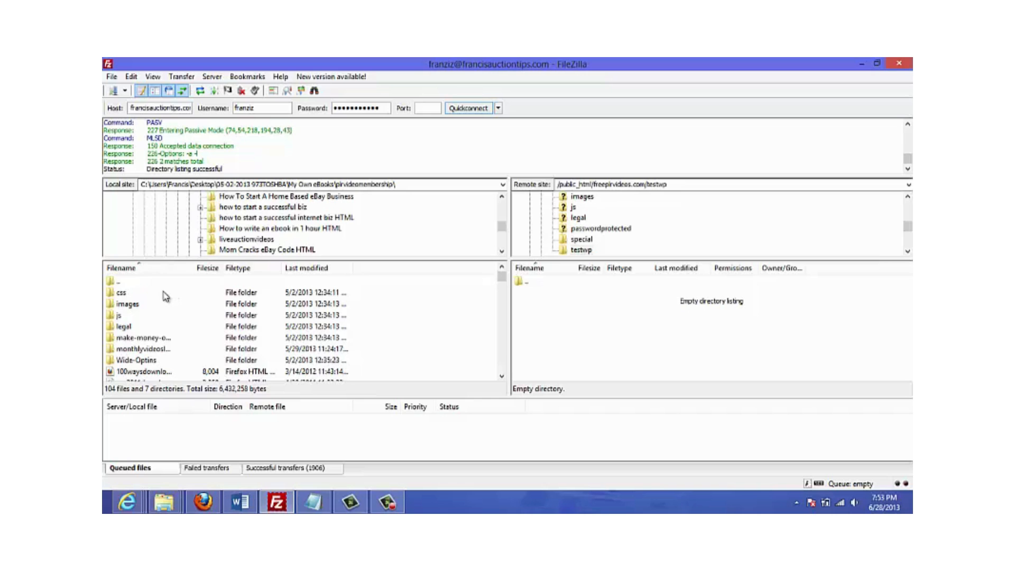
Open the extracted wordpress folder inside wordpress-3.5.2 (2) in File Explorer
{"action": "left_click", "coordinate": [164, 505]}
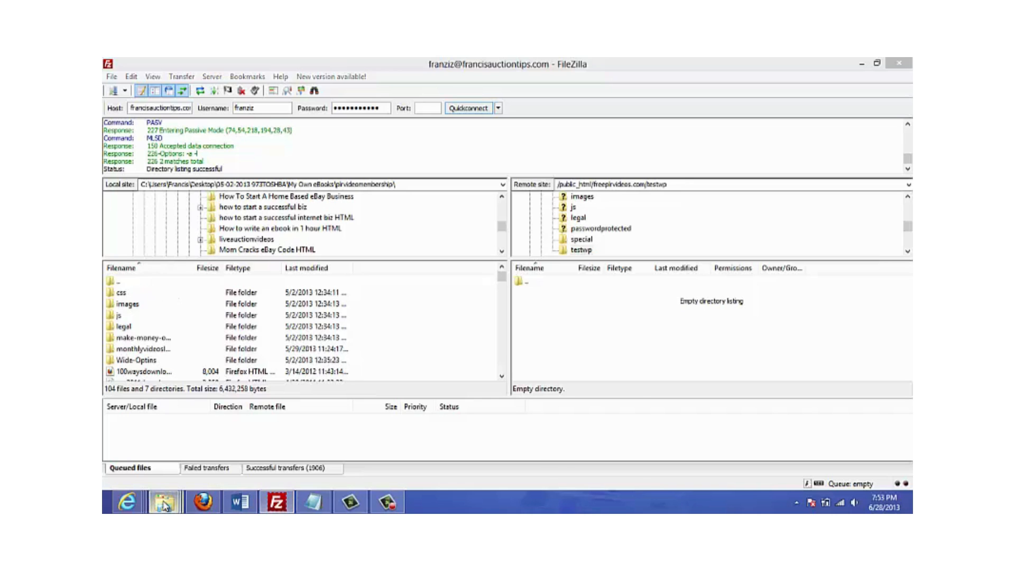
{"action": "left_click", "coordinate": [545, 442]}
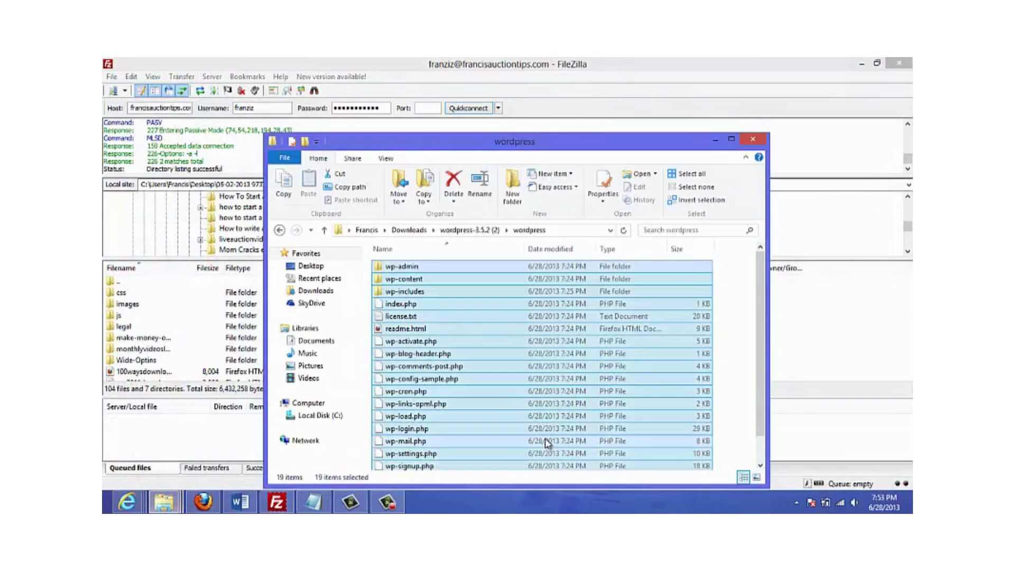
{"action": "left_click_drag", "start_coordinate": [760, 289], "coordinate": [647, 224]}
{"action": "left_click", "coordinate": [279, 230]}
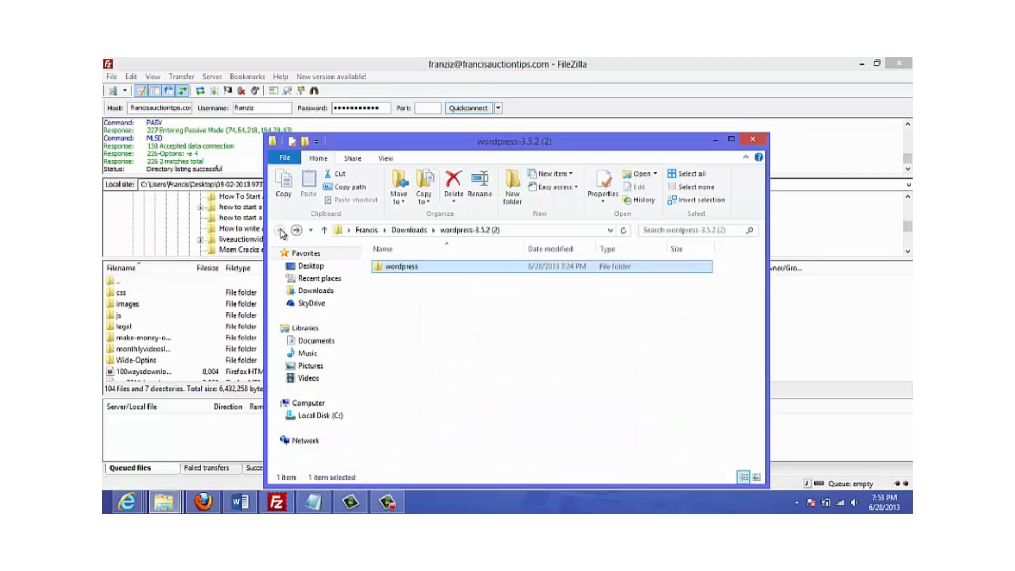
{"action": "left_click", "coordinate": [400, 286]}
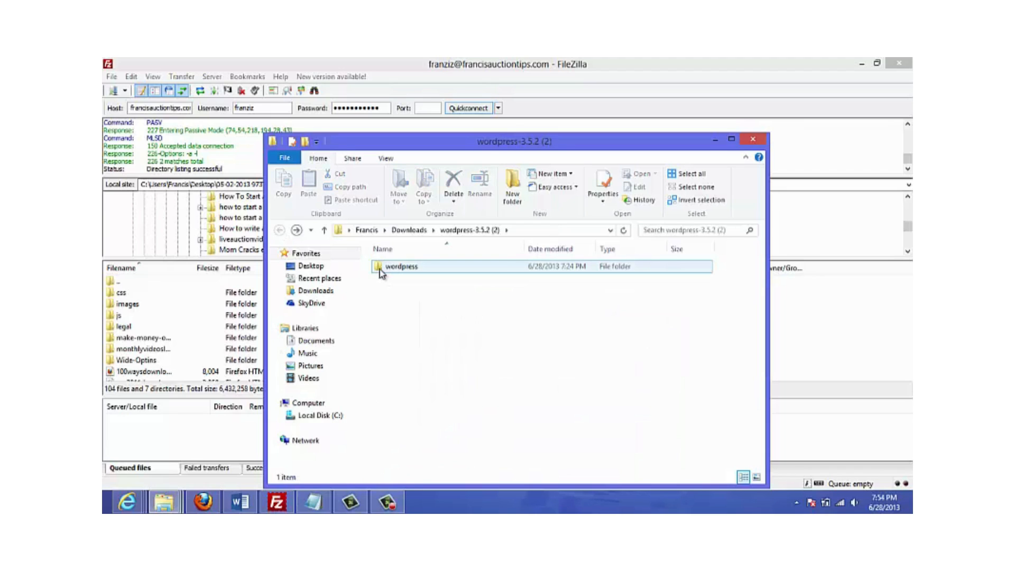
{"action": "double_click", "coordinate": [381, 268]}
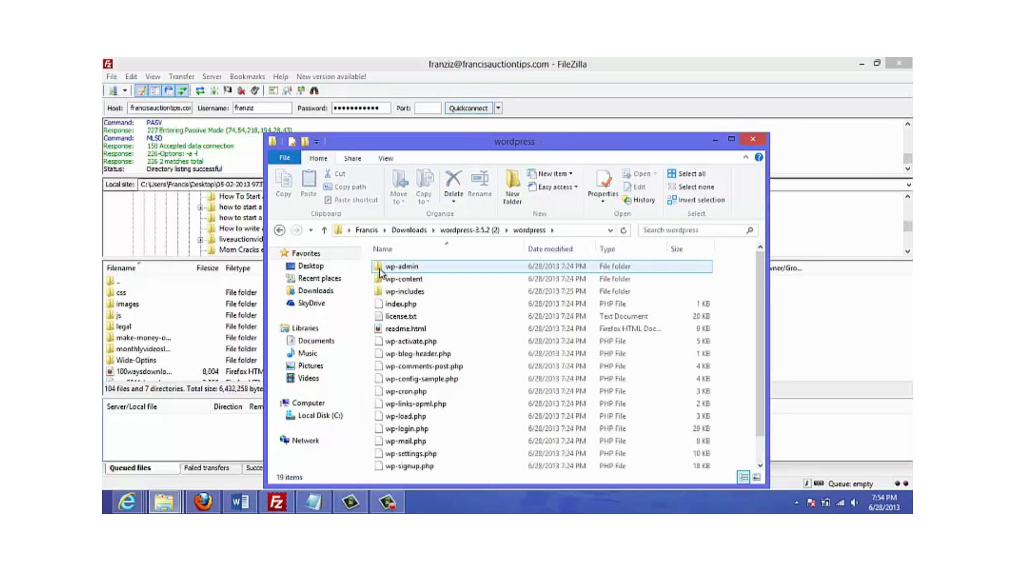
Select all 19 WordPress items and drop them onto FileZilla's remote testwp pane to upload
{"action": "left_click", "coordinate": [688, 174]}
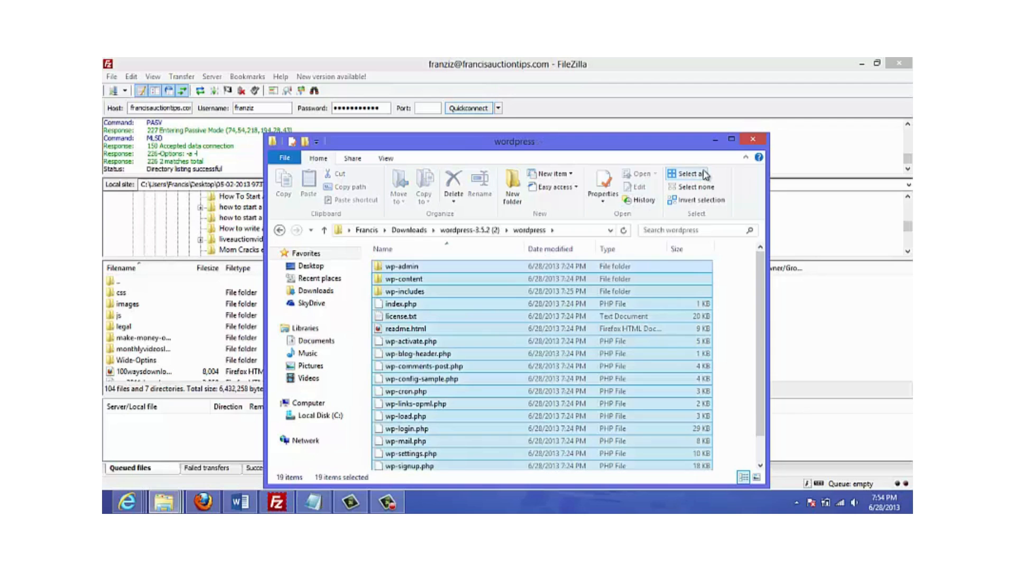
{"action": "left_click_drag", "start_coordinate": [440, 293], "coordinate": [856, 321]}
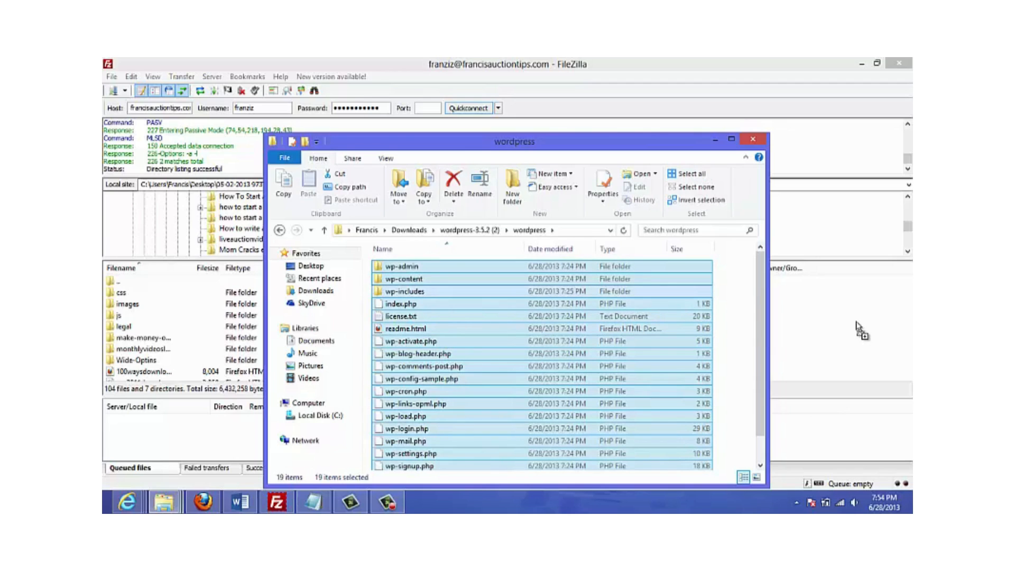
{"action": "left_click_drag", "start_coordinate": [856, 323], "coordinate": [856, 324]}
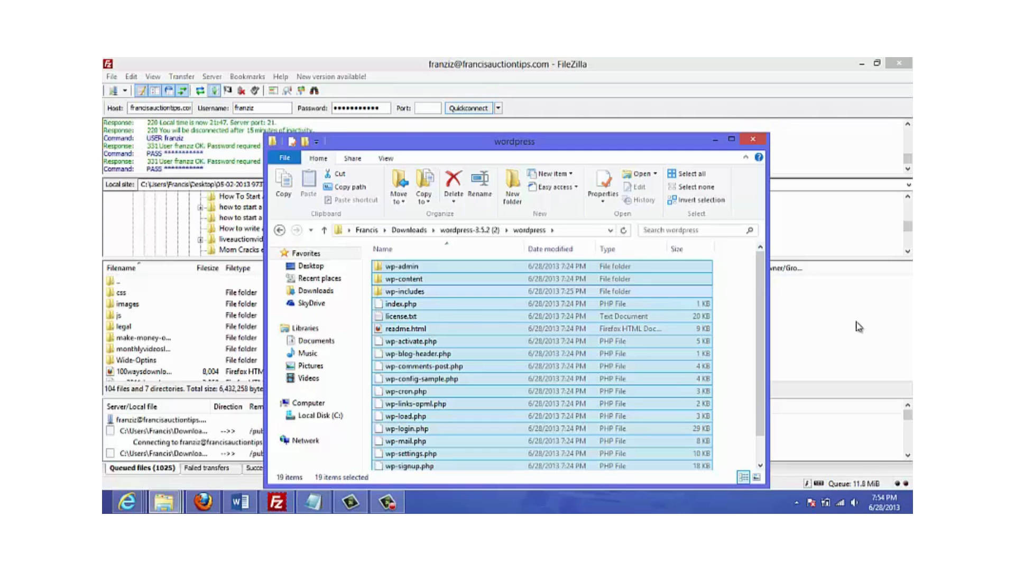
{"action": "left_click", "coordinate": [715, 140]}
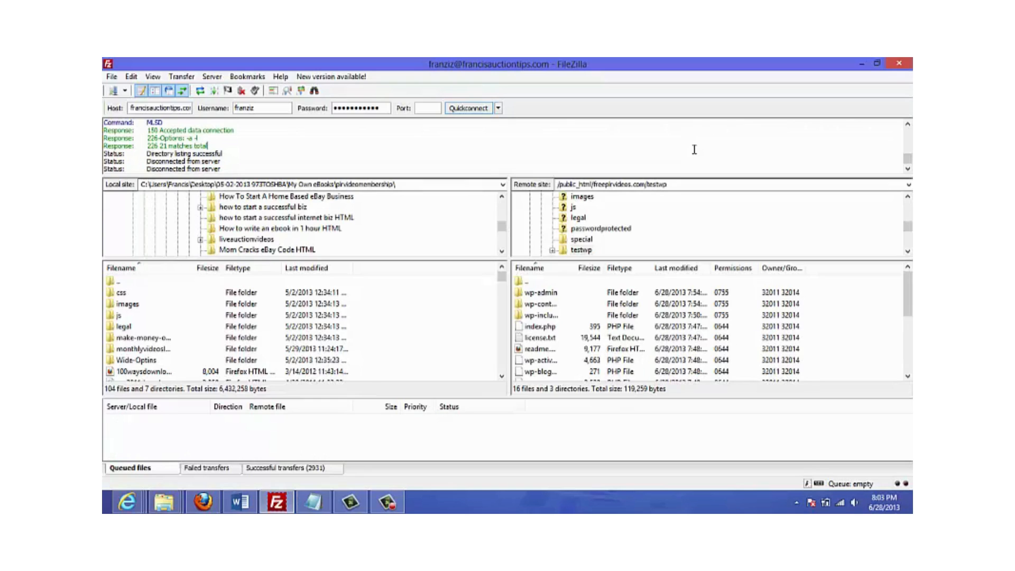
Wait for the upload queue to empty and confirm testwp holds 16 files and 3 directories
{"action": "right_click", "coordinate": [126, 504]}
{"action": "left_click", "coordinate": [538, 333]}
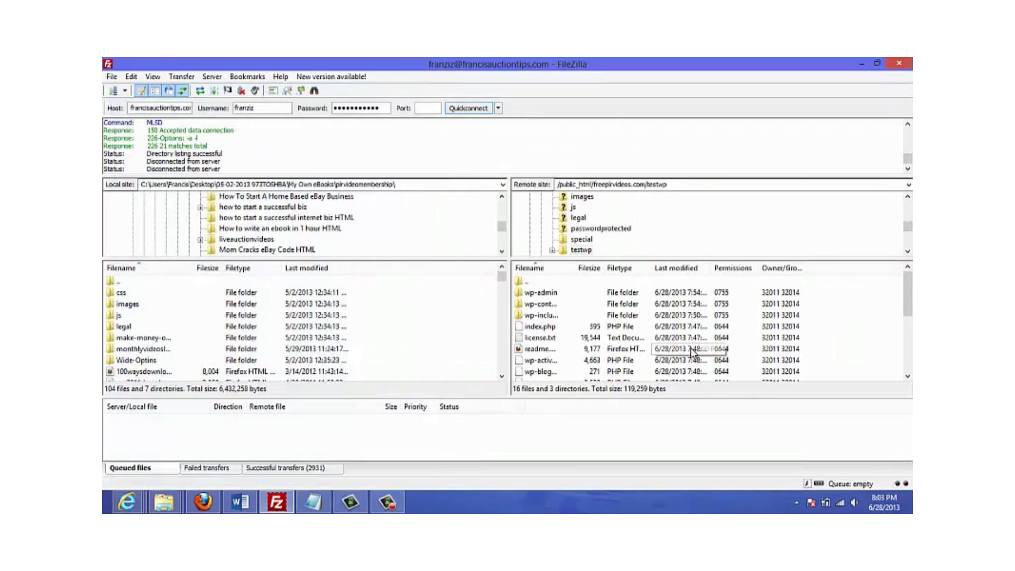
{"action": "scroll", "coordinate": [900, 328], "scroll_direction": "down", "scroll_amount": 1}
{"action": "left_click_drag", "start_coordinate": [900, 326], "coordinate": [909, 305]}
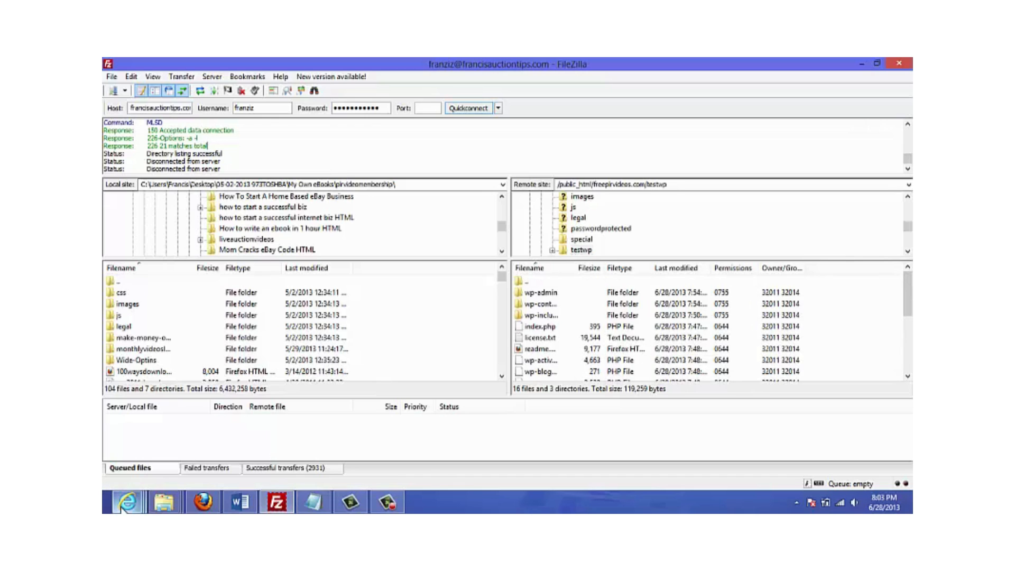
{"action": "mouse_move", "coordinate": [122, 509]}
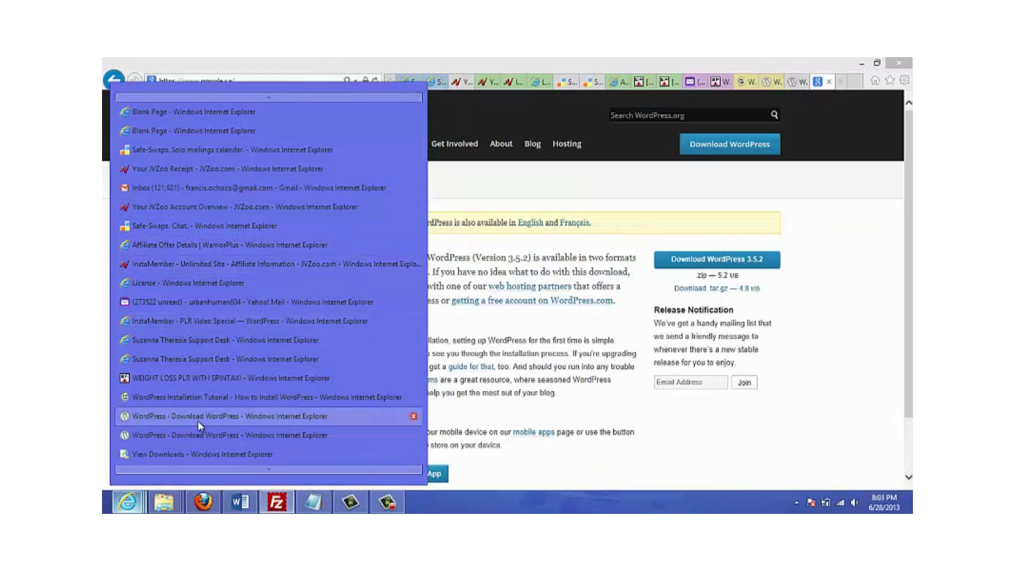
Load freeplrvideos.com/testwp in the browser's Google tab to reach the WordPress setup page
{"action": "left_click", "coordinate": [198, 418]}
{"action": "left_click", "coordinate": [793, 85]}
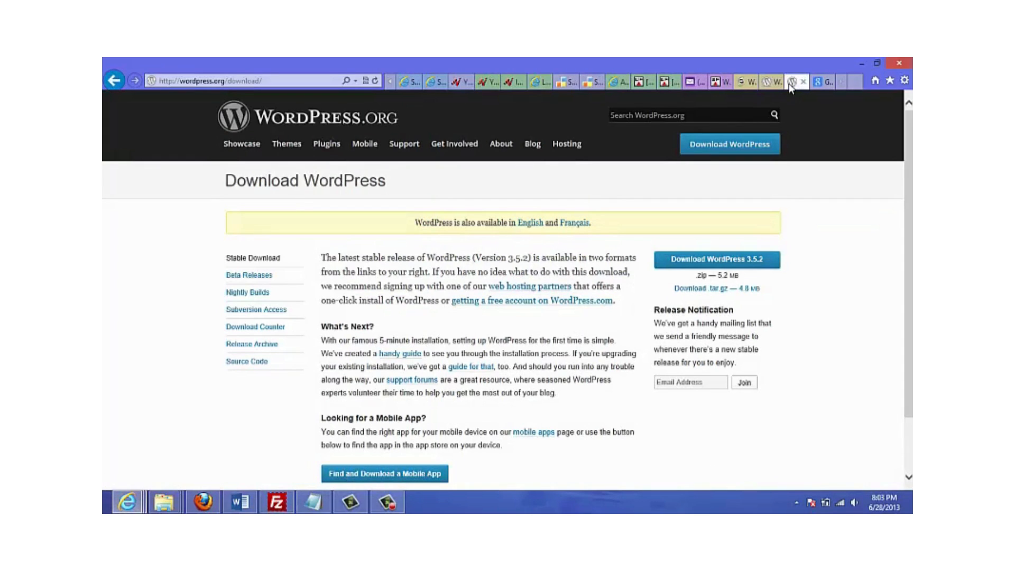
{"action": "left_click", "coordinate": [819, 82]}
{"action": "left_click", "coordinate": [249, 83]}
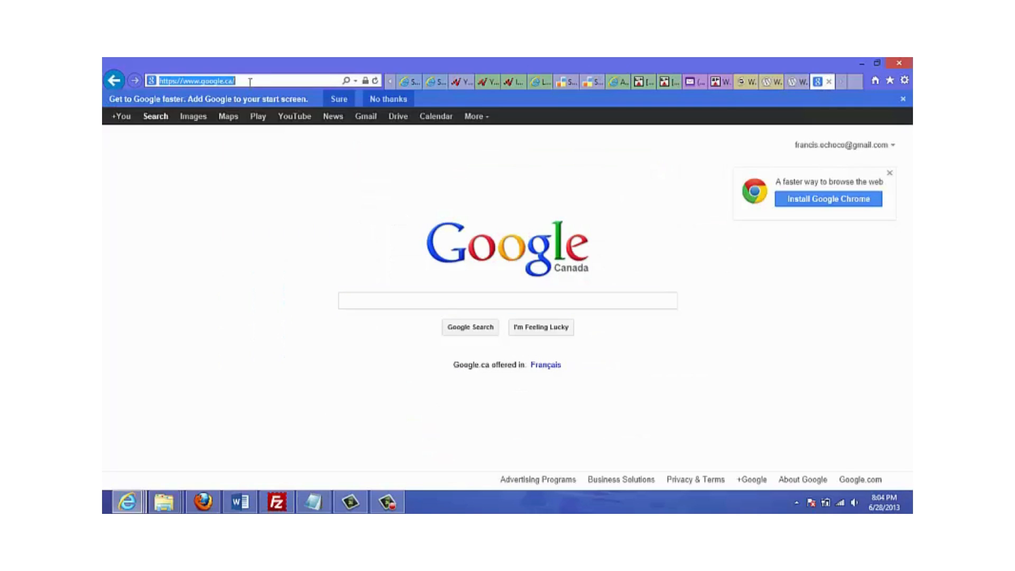
{"action": "type", "text": "francis"}
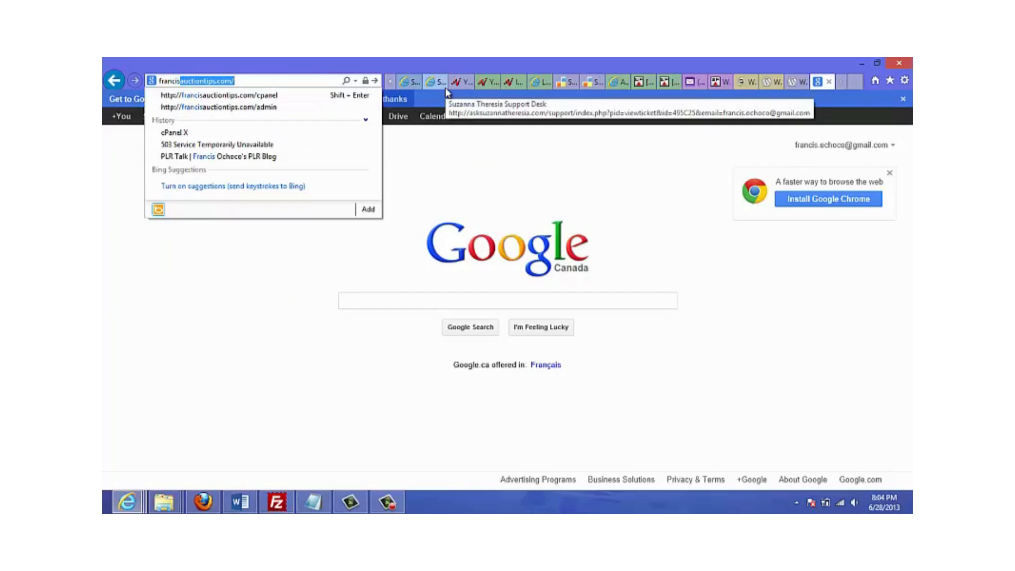
{"action": "key", "text": "BackSpace"}
{"action": "key", "text": "BackSpace"}
{"action": "key", "text": "BackSpace"}
{"action": "key", "text": "BackSpace"}
{"action": "key", "text": "BackSpace"}
{"action": "key", "text": "BackSpace"}
{"action": "key", "text": "BackSpace"}
{"action": "key", "text": "BackSpace"}
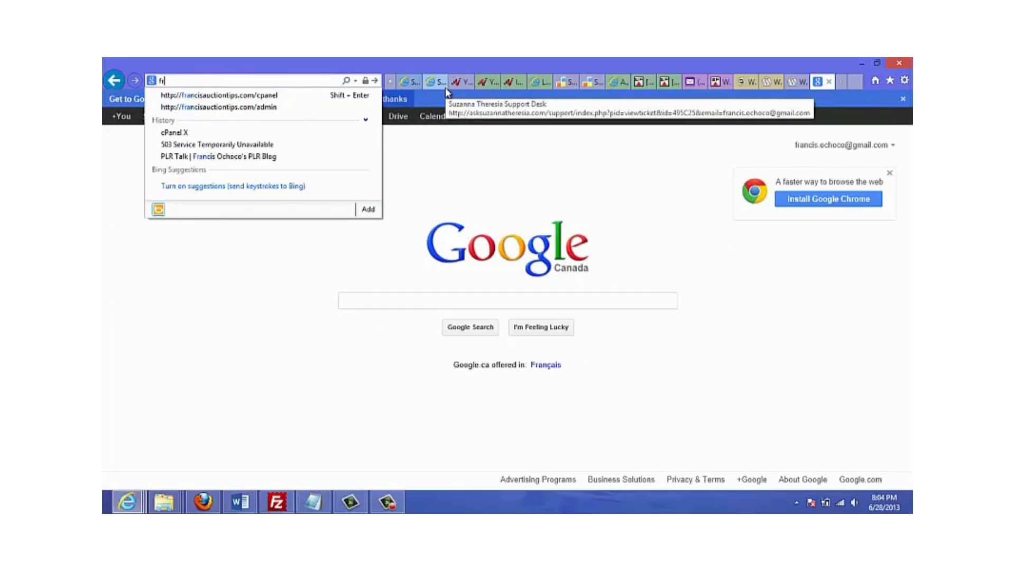
{"action": "type", "text": "freeplrvid"}
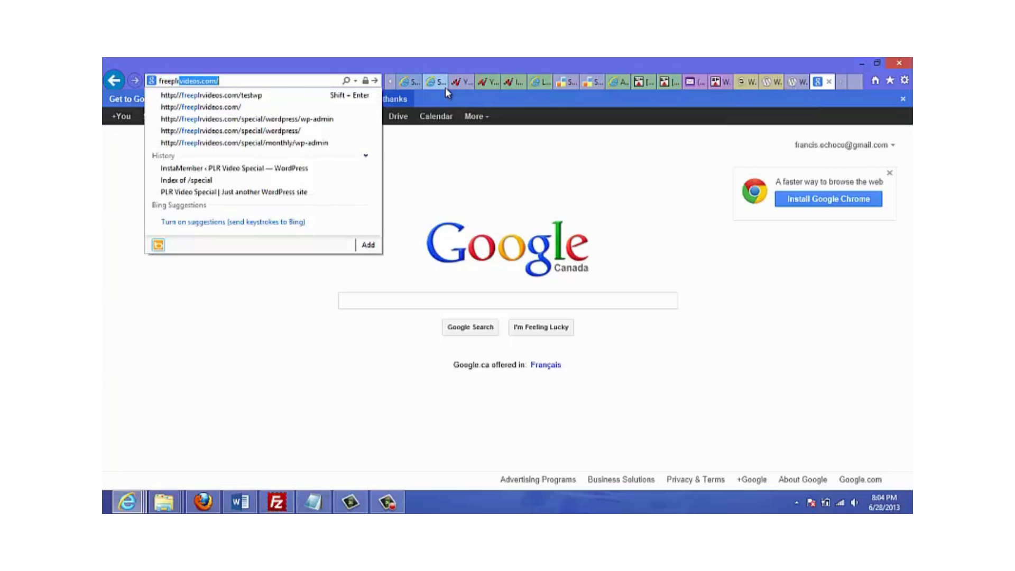
{"action": "type", "text": "eos.com/"}
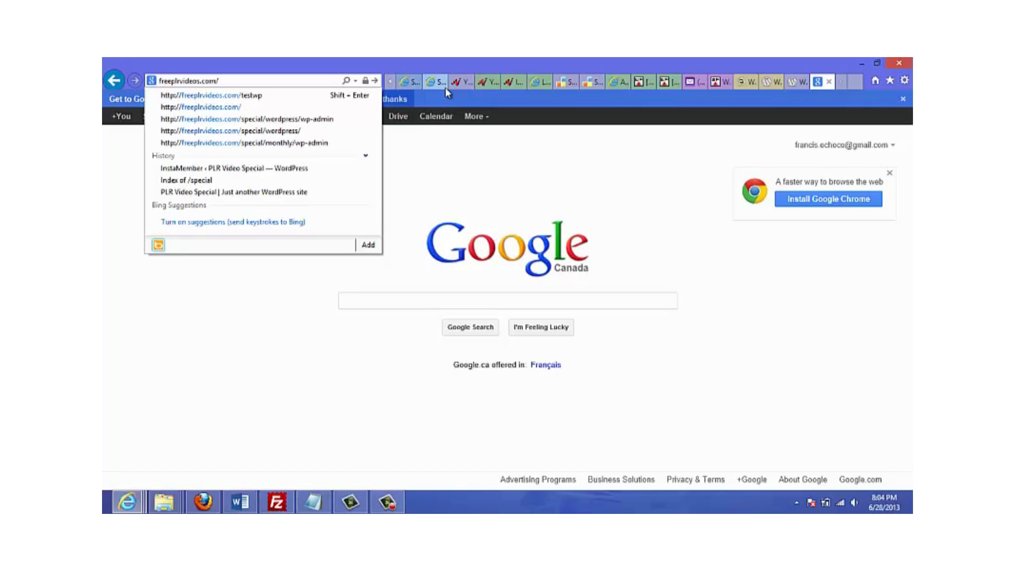
{"action": "type", "text": "testwp"}
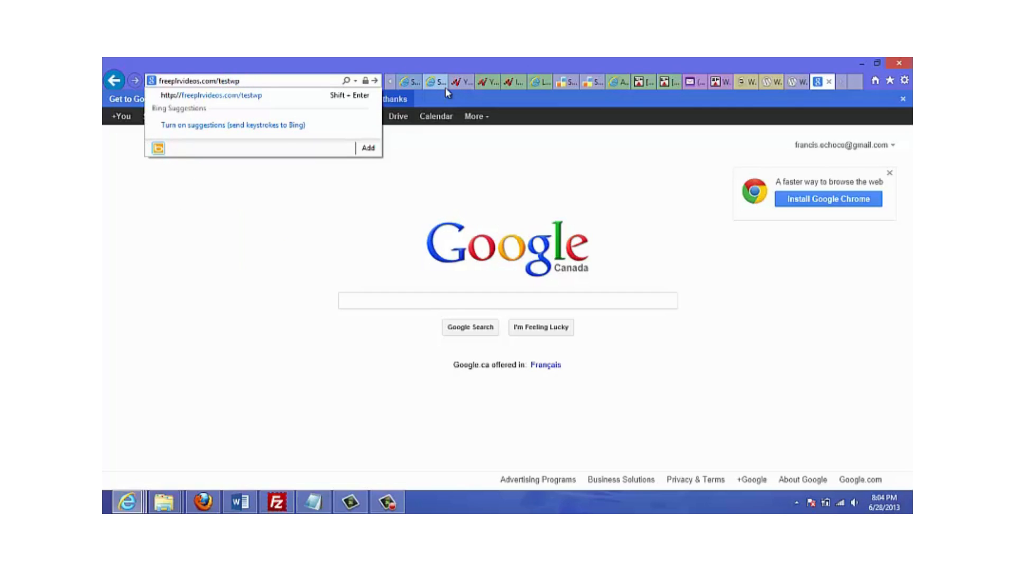
{"action": "key", "text": "Return"}
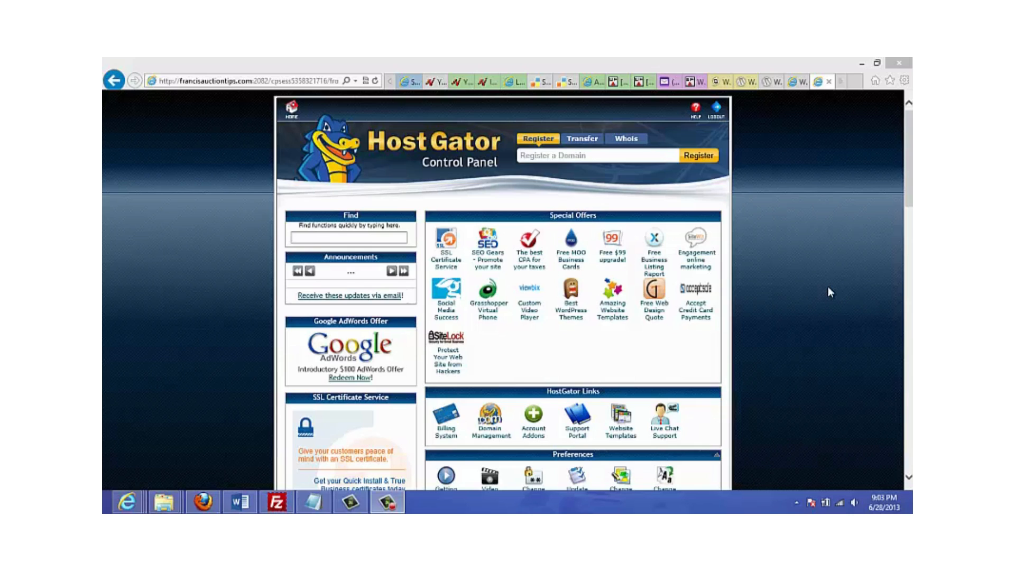
Go to cPanel's MySQL Databases page and put the cursor in the New Database field
{"action": "left_click", "coordinate": [765, 237]}
{"action": "left_click_drag", "start_coordinate": [910, 143], "coordinate": [909, 380]}
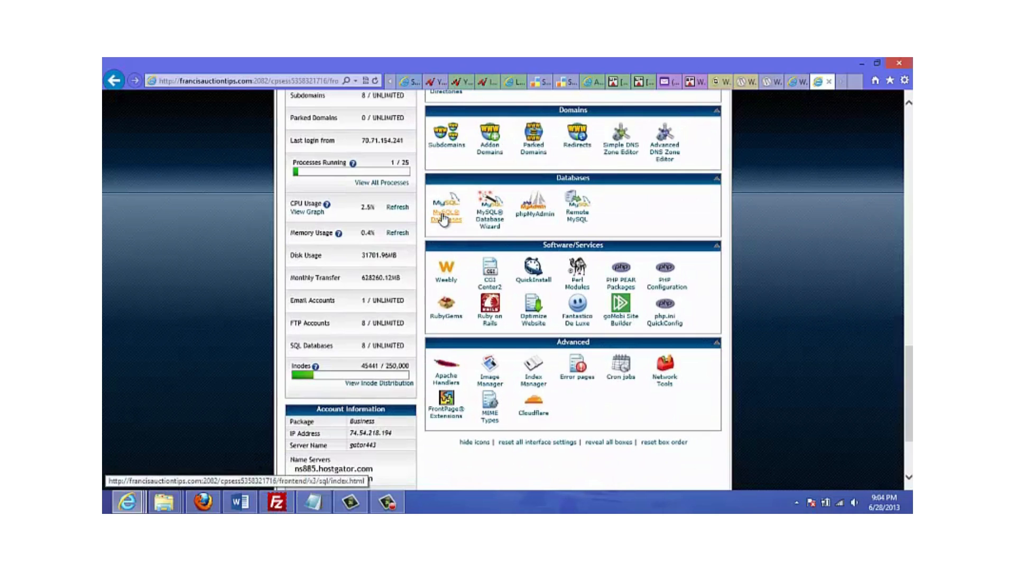
{"action": "left_click", "coordinate": [443, 219]}
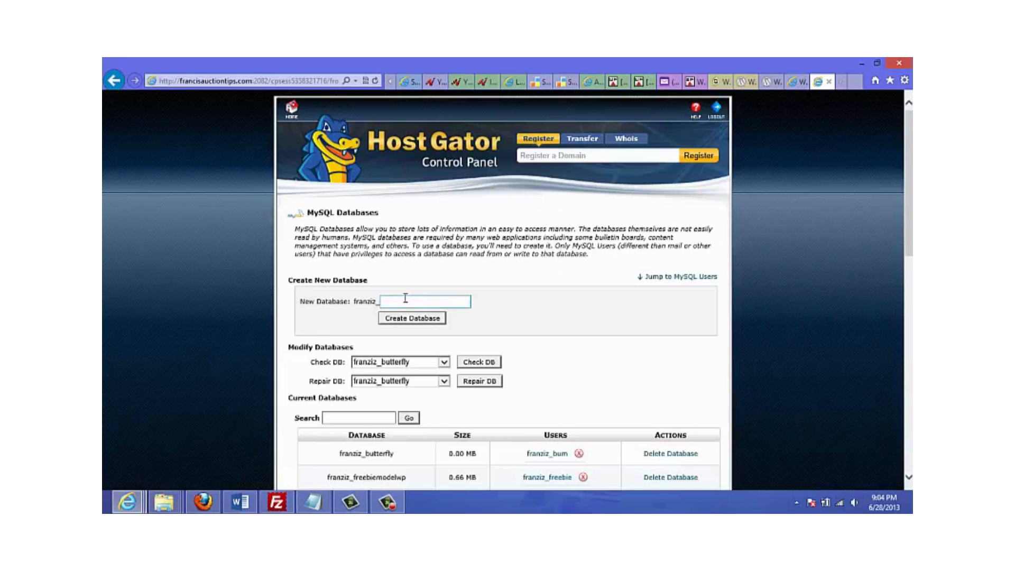
{"action": "left_click", "coordinate": [406, 298]}
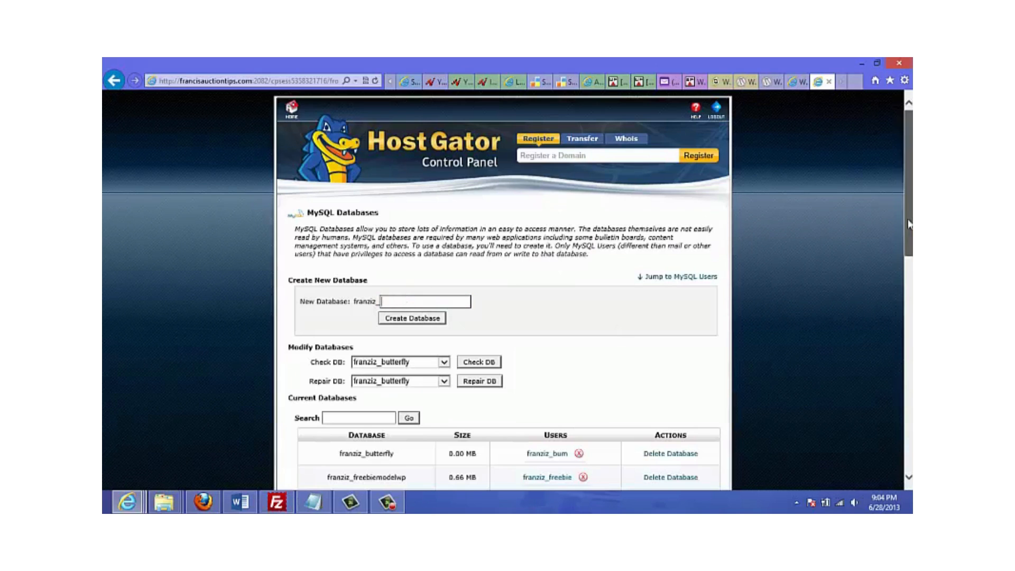
Create the database testwp2 (franziz_testwp2) and go back to the databases list
{"action": "scroll", "coordinate": [501, 166], "scroll_direction": "down", "scroll_amount": 5}
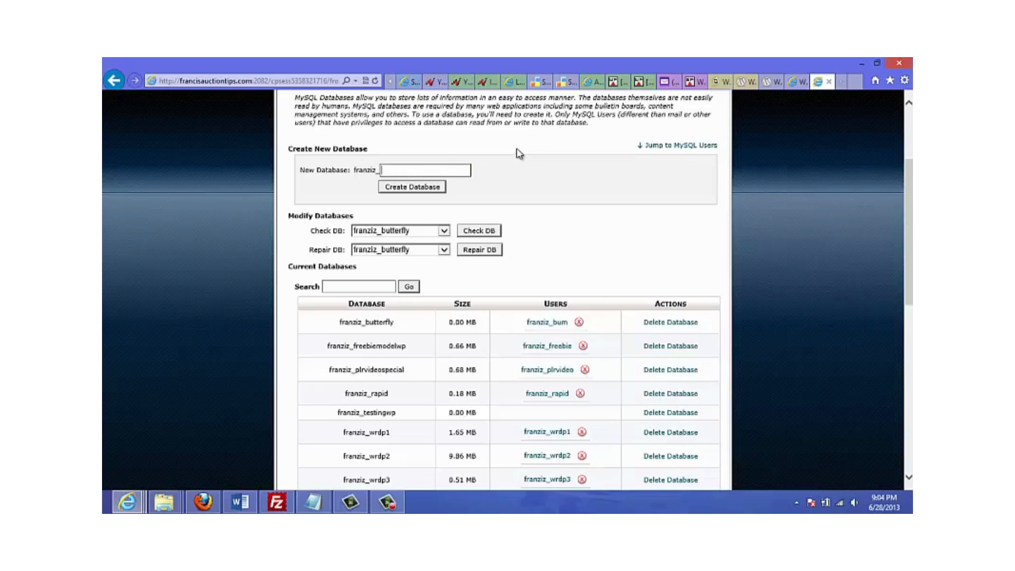
{"action": "type", "text": "testwp1"}
{"action": "key", "text": "BackSpace"}
{"action": "type", "text": "2"}
{"action": "left_click", "coordinate": [400, 189]}
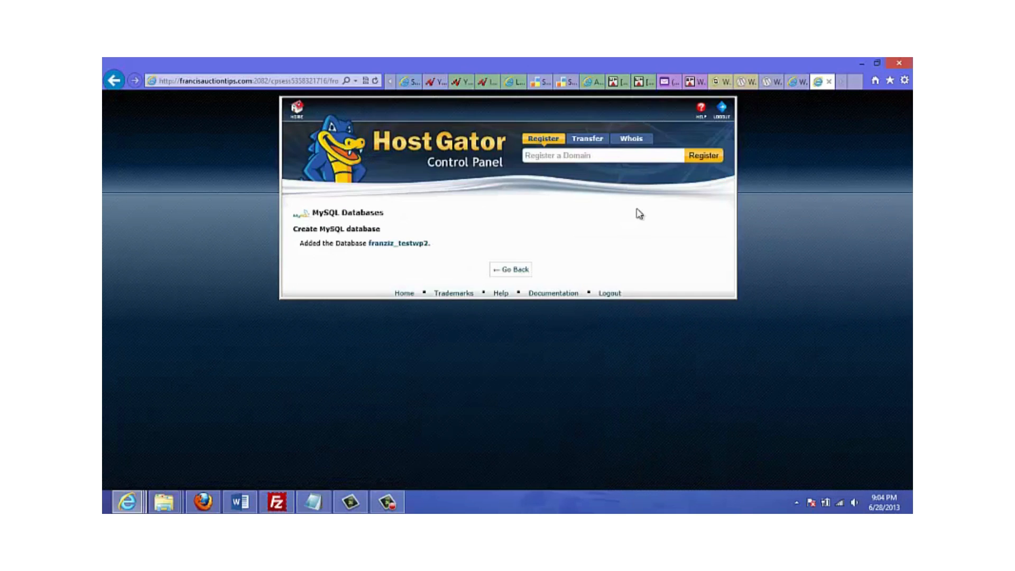
{"action": "left_click", "coordinate": [508, 273]}
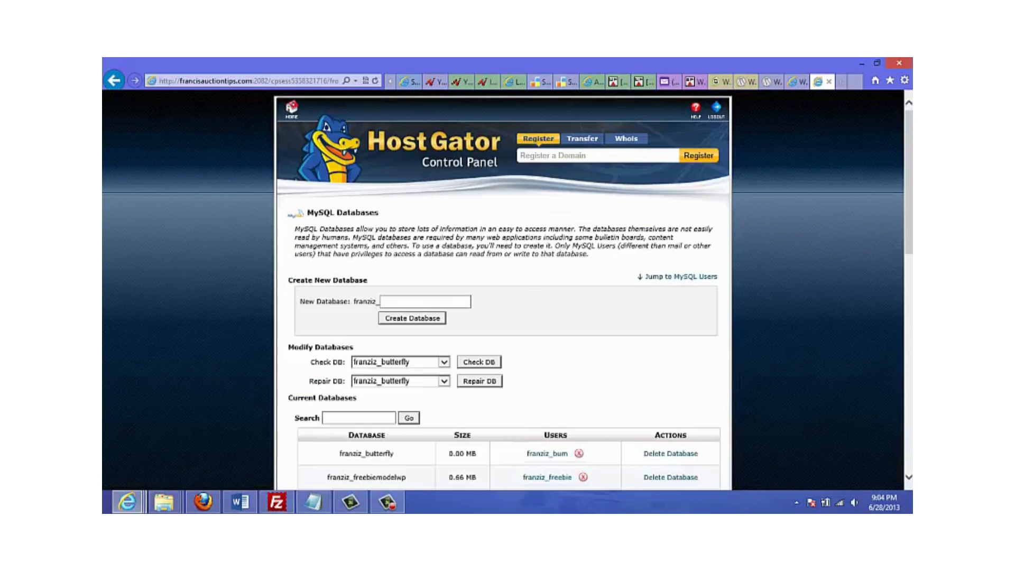
Add MySQL user testwp2 with the account password entered twice, then go back
{"action": "scroll", "coordinate": [908, 186], "scroll_direction": "down", "scroll_amount": 1}
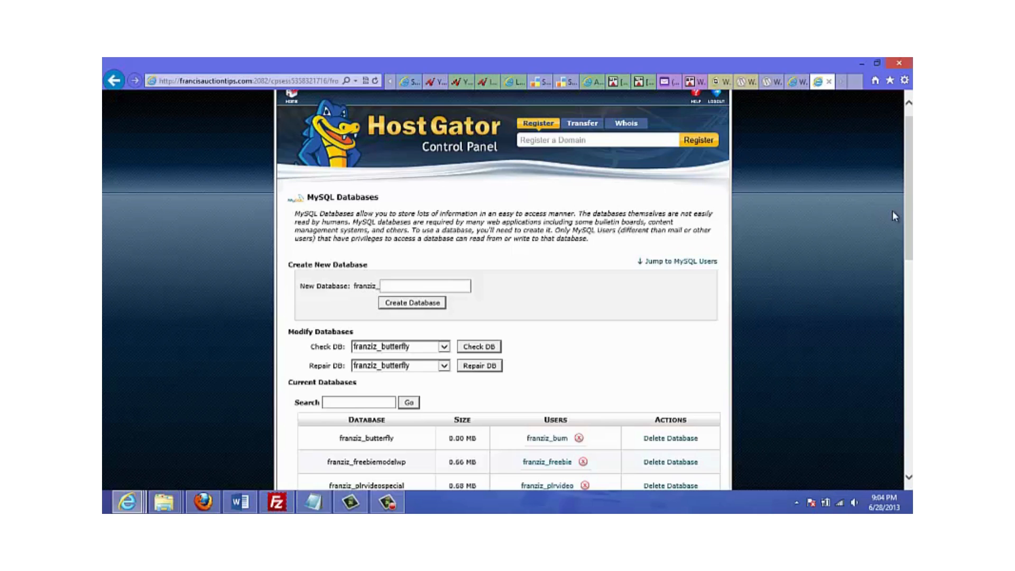
{"action": "left_click_drag", "start_coordinate": [912, 215], "coordinate": [903, 401]}
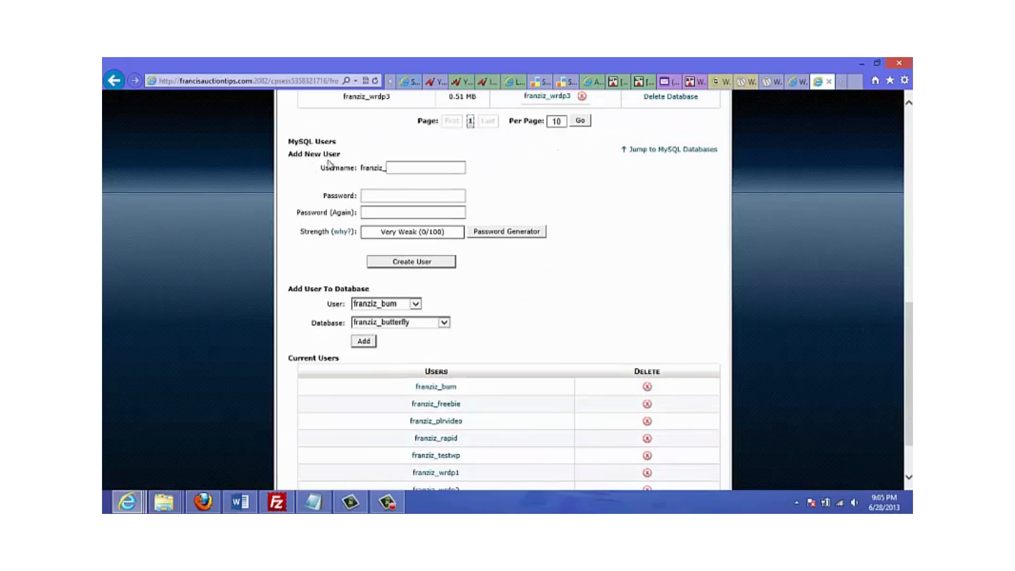
{"action": "left_click", "coordinate": [393, 167]}
{"action": "type", "text": "testwp"}
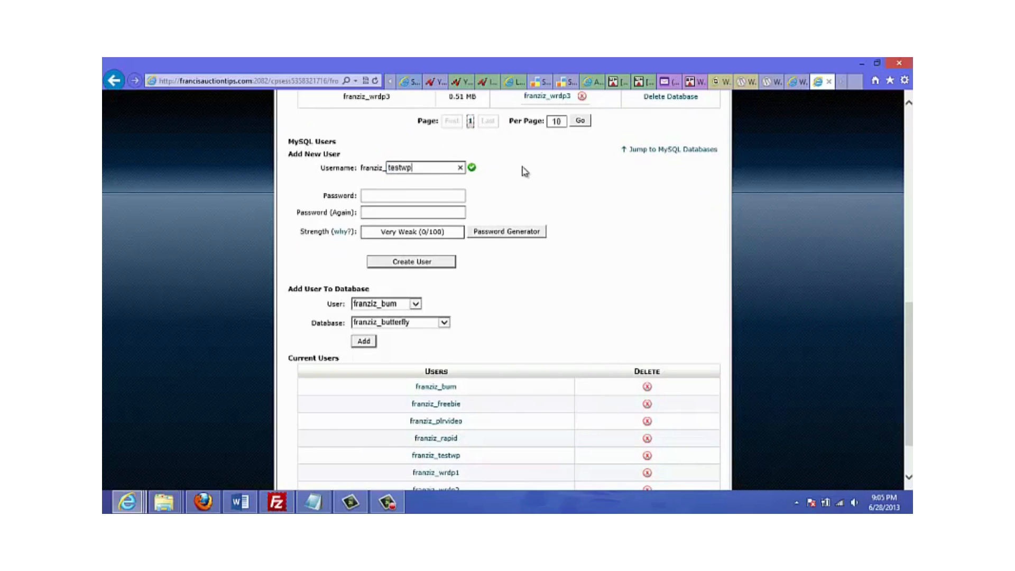
{"action": "type", "text": "2"}
{"action": "left_click", "coordinate": [432, 195]}
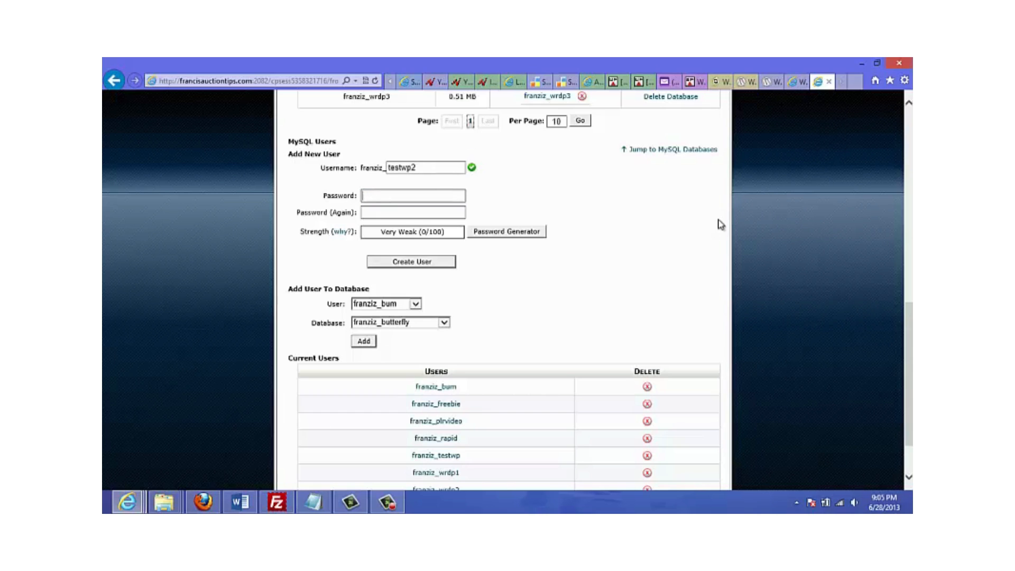
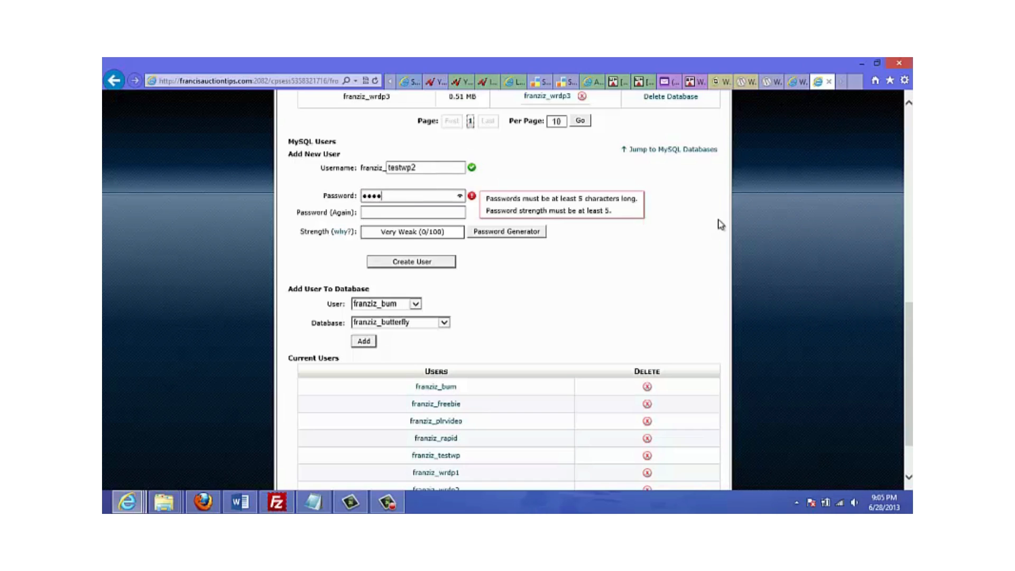
{"action": "left_click", "coordinate": [435, 211]}
{"action": "type", "text": "•••••••••••••"}
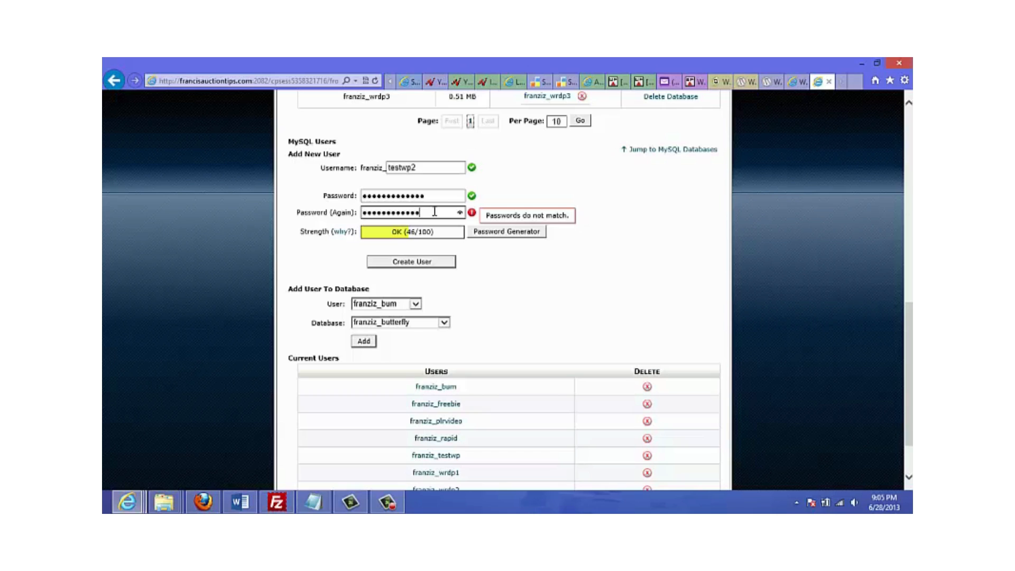
{"action": "left_click", "coordinate": [401, 263]}
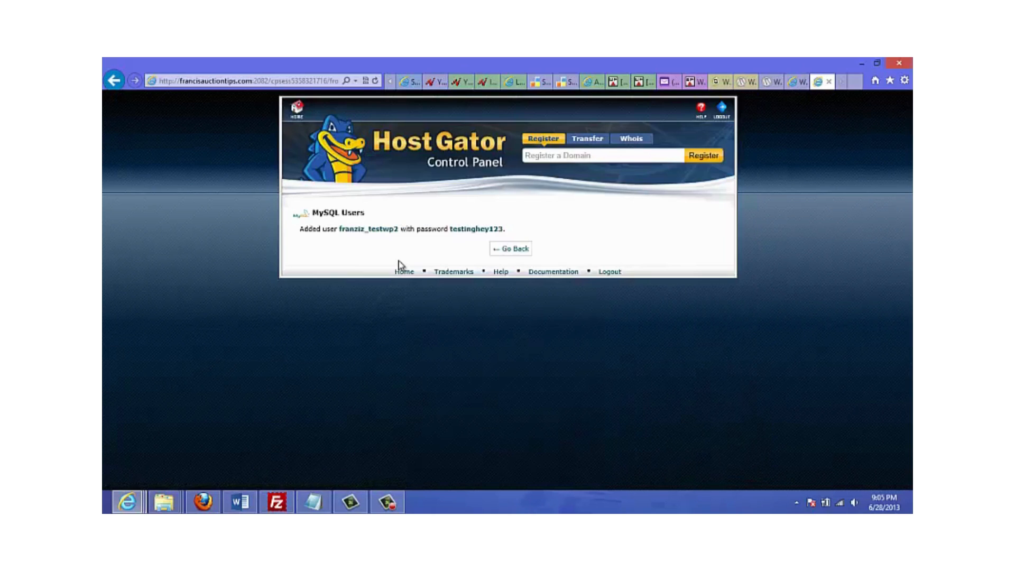
{"action": "left_click", "coordinate": [504, 256]}
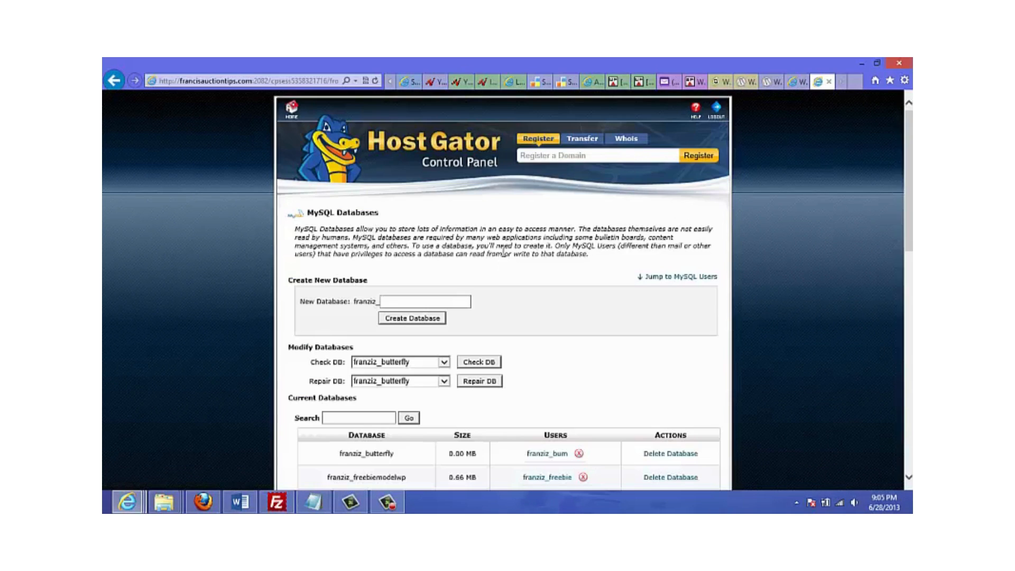
Under Add User To Database, add user franziz_testwp2 to database franziz_testwp2
{"action": "left_click_drag", "start_coordinate": [907, 196], "coordinate": [896, 420]}
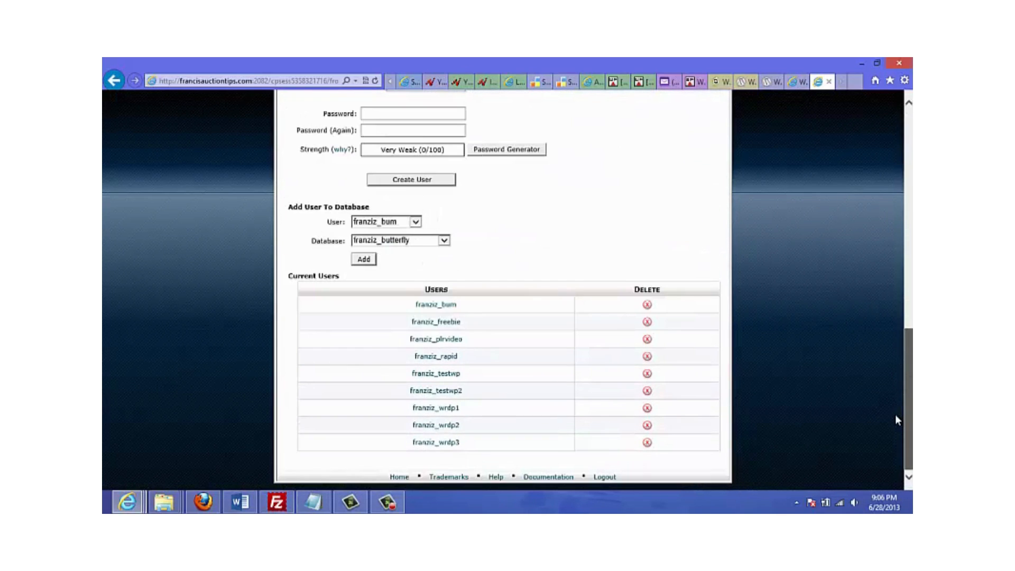
{"action": "left_click", "coordinate": [415, 222]}
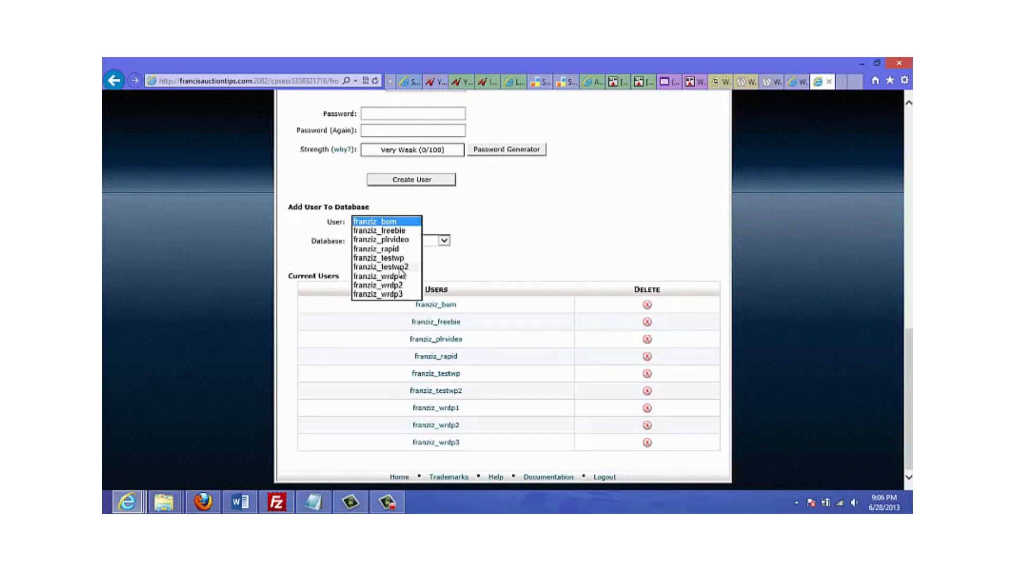
{"action": "left_click", "coordinate": [402, 267]}
{"action": "left_click", "coordinate": [445, 241]}
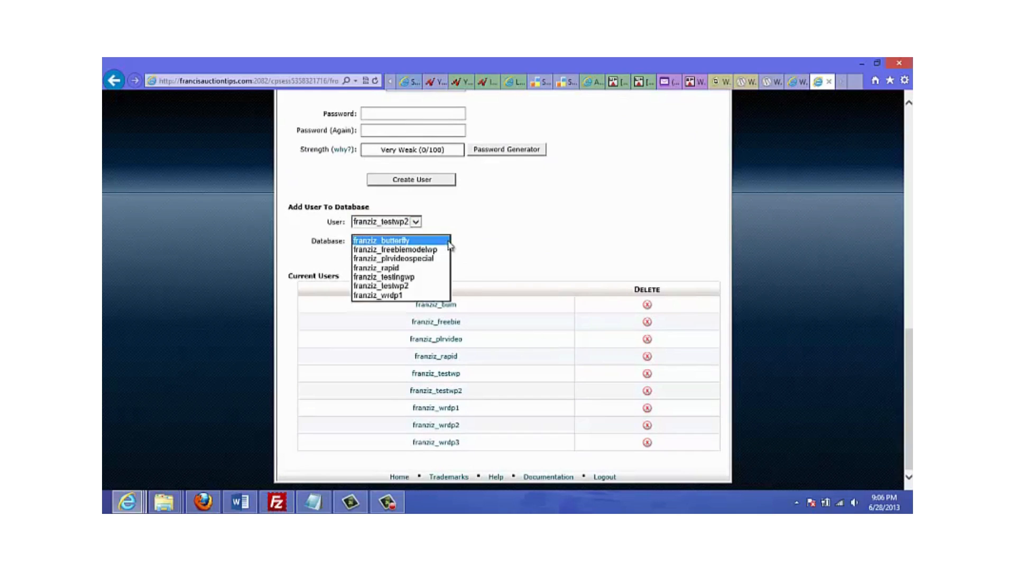
{"action": "left_click", "coordinate": [402, 286]}
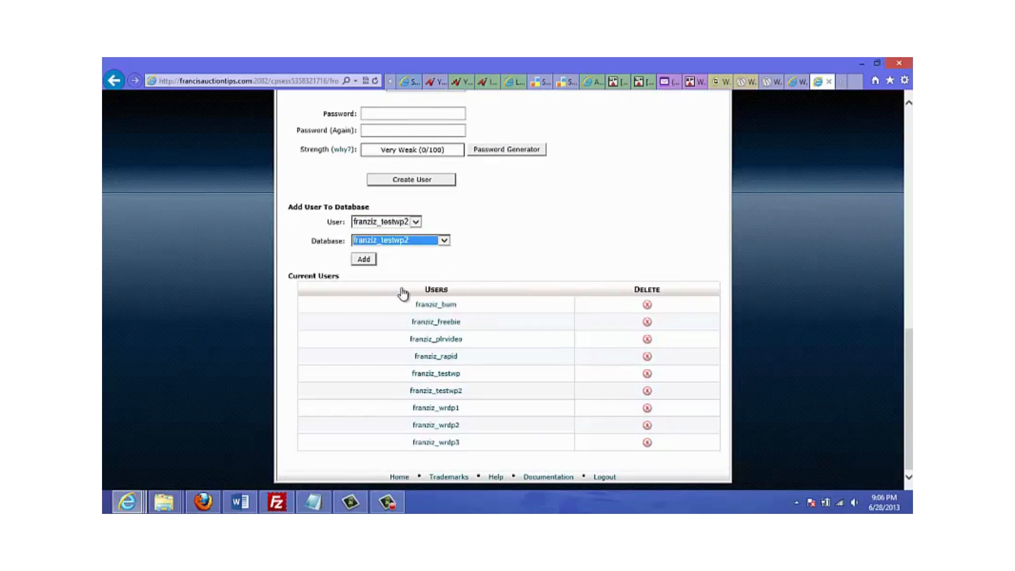
{"action": "left_click", "coordinate": [368, 261]}
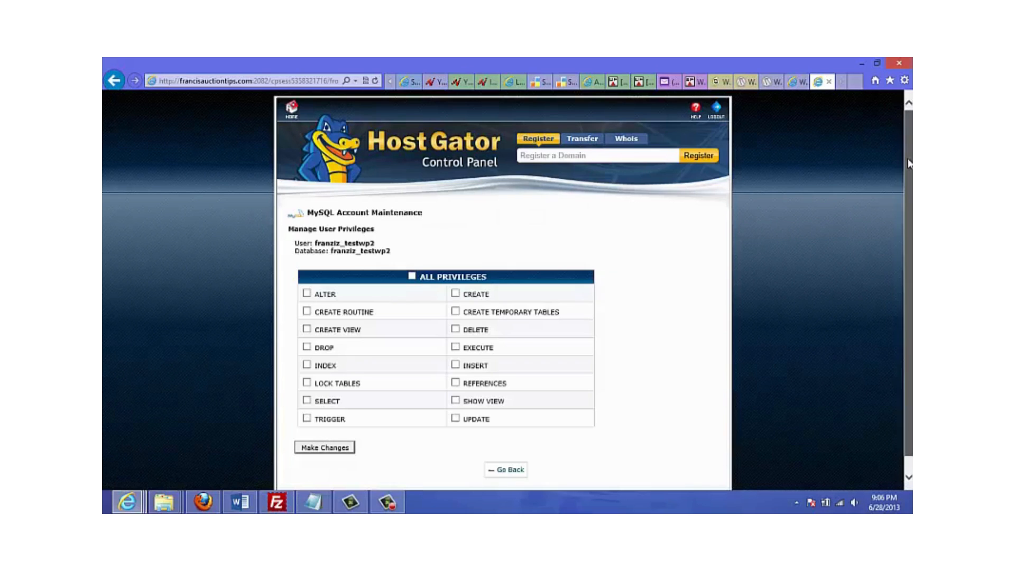
Give user franziz_testwp2 ALL PRIVILEGES on database franziz_testwp2, save, and return to MySQL Databases
{"action": "left_click_drag", "start_coordinate": [908, 163], "coordinate": [909, 191]}
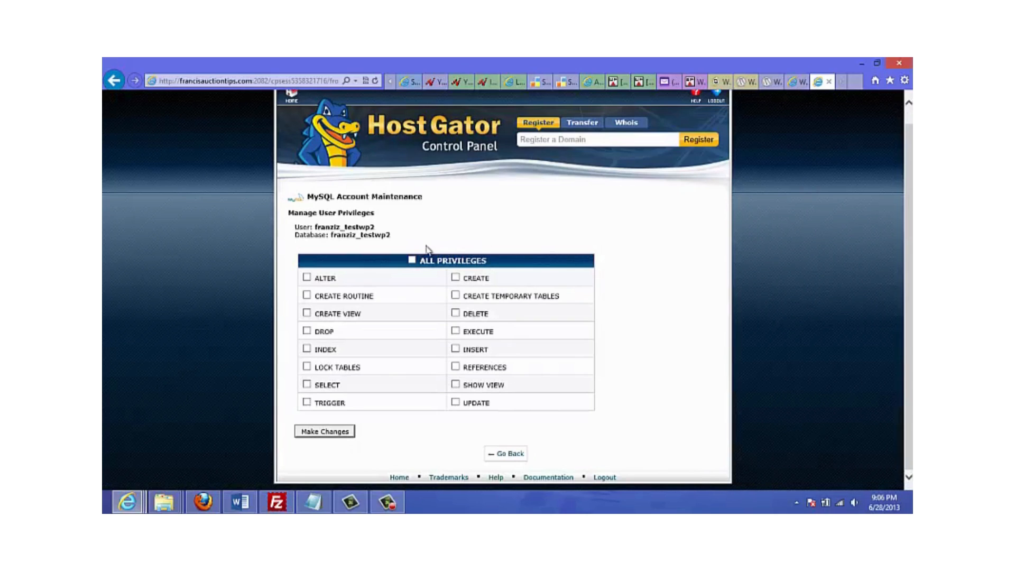
{"action": "left_click", "coordinate": [412, 261]}
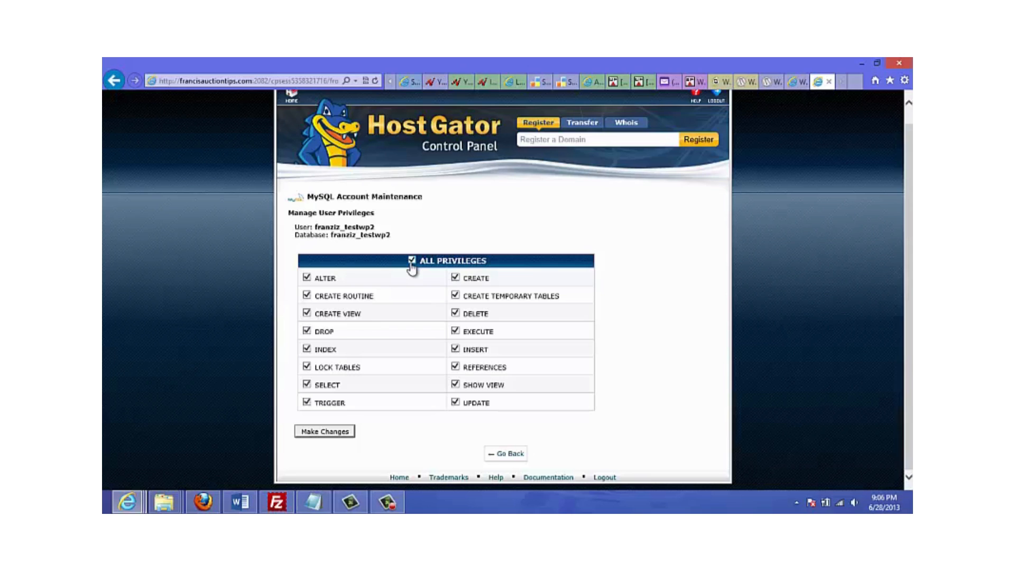
{"action": "left_click", "coordinate": [312, 432]}
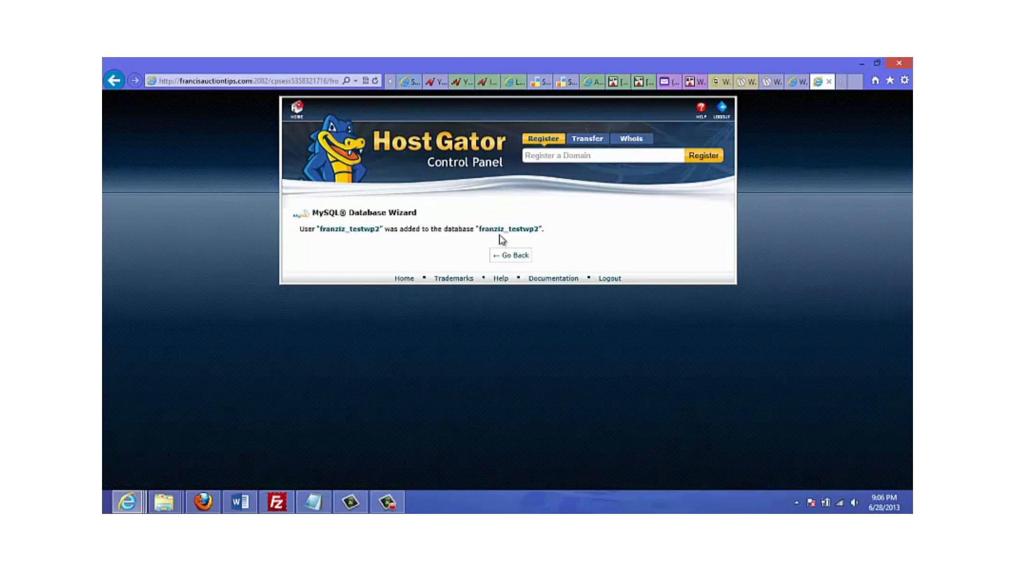
{"action": "left_click", "coordinate": [506, 257]}
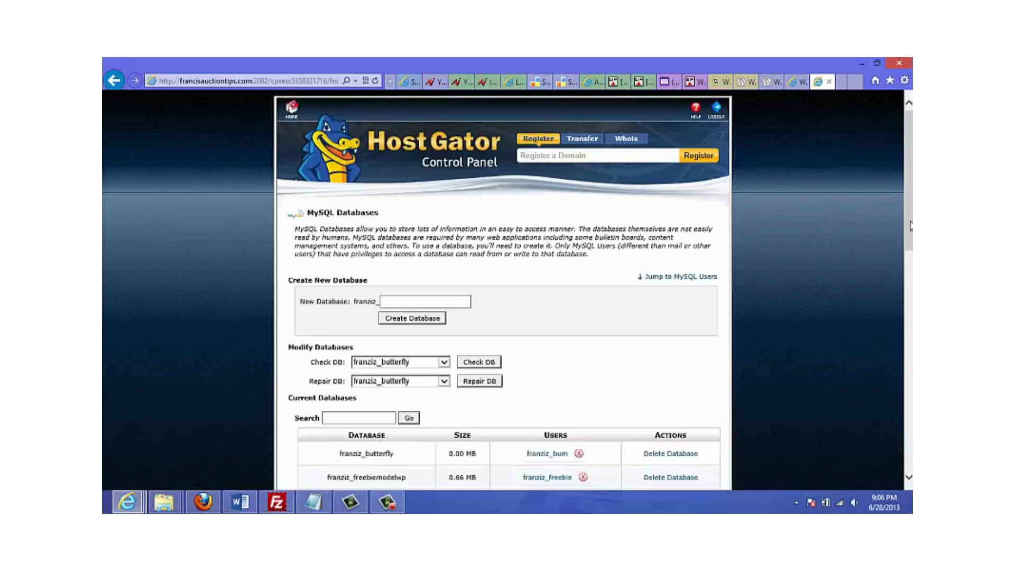
{"action": "left_click_drag", "start_coordinate": [909, 229], "coordinate": [899, 316]}
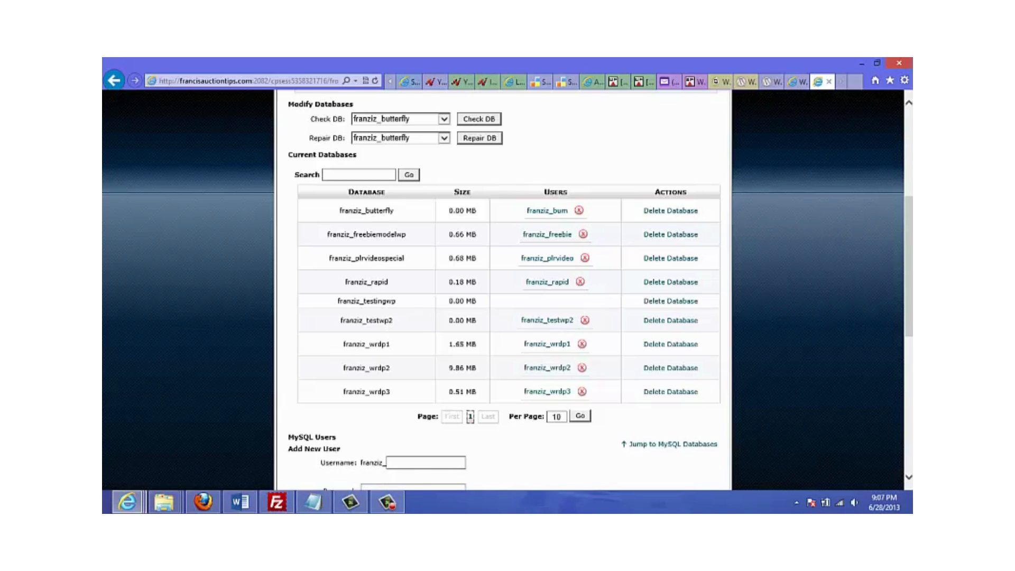
Scroll the Current Databases table to confirm franziz_testwp2 has its user attached
{"action": "left_click_drag", "start_coordinate": [910, 279], "coordinate": [910, 282]}
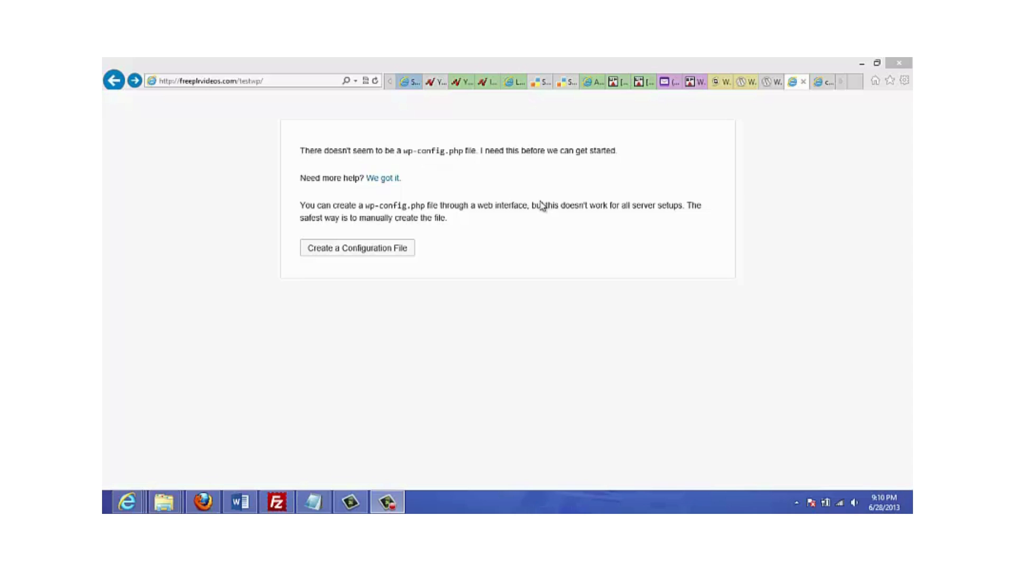
Start the wp-config.php creation wizard and reach the database connection form
{"action": "left_click", "coordinate": [327, 253]}
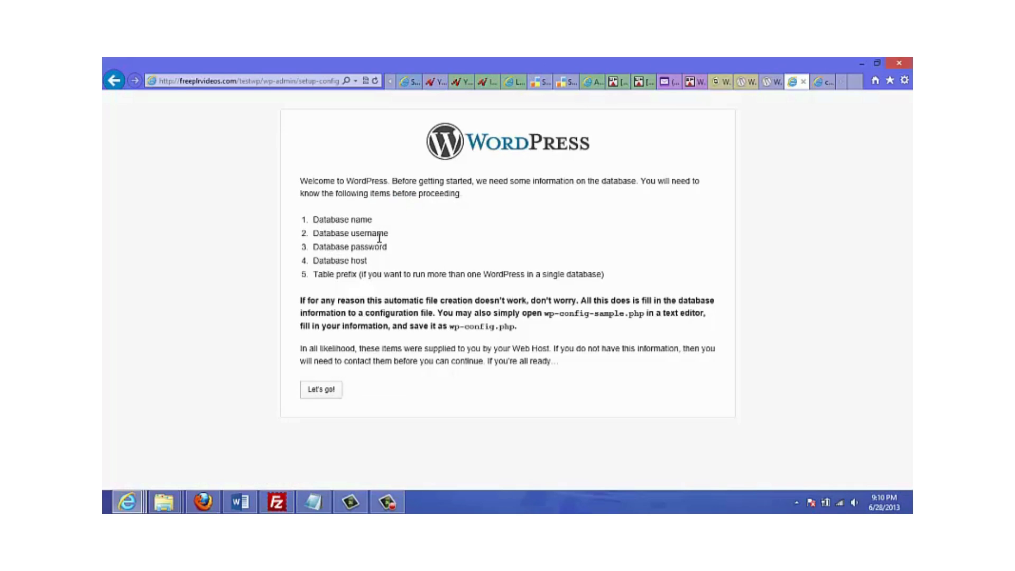
{"action": "left_click", "coordinate": [320, 394]}
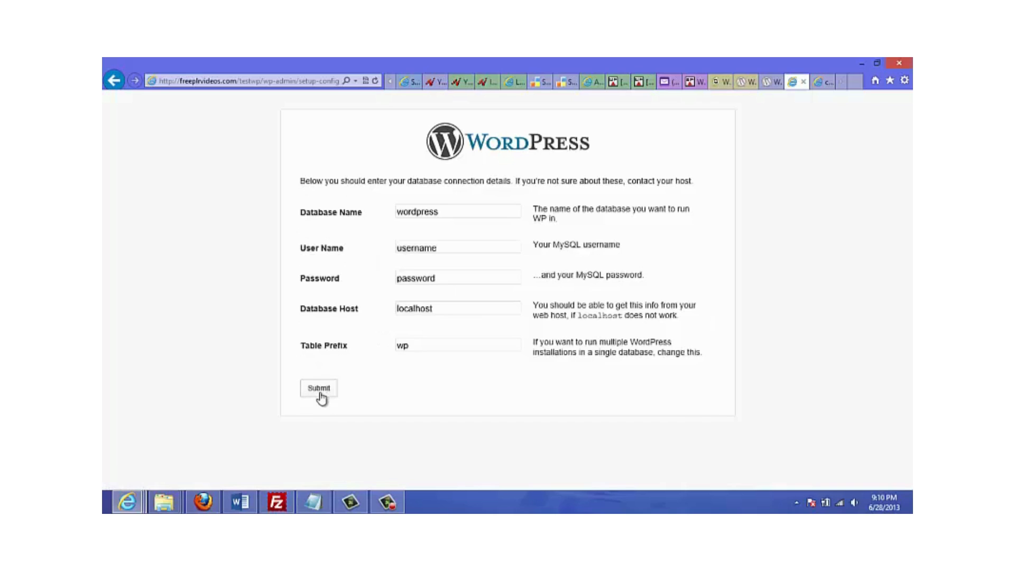
Enter database and user franziz_testwp2 with the database password, keep localhost and the wp prefix, and submit
{"action": "left_click", "coordinate": [438, 211]}
{"action": "key", "text": "BackSpace"}
{"action": "key", "text": "BackSpace"}
{"action": "key", "text": "BackSpace"}
{"action": "key", "text": "BackSpace"}
{"action": "key", "text": "BackSpace"}
{"action": "key", "text": "BackSpace"}
{"action": "key", "text": "BackSpace"}
{"action": "key", "text": "BackSpace"}
{"action": "key", "text": "BackSpace"}
{"action": "key", "text": "Tab"}
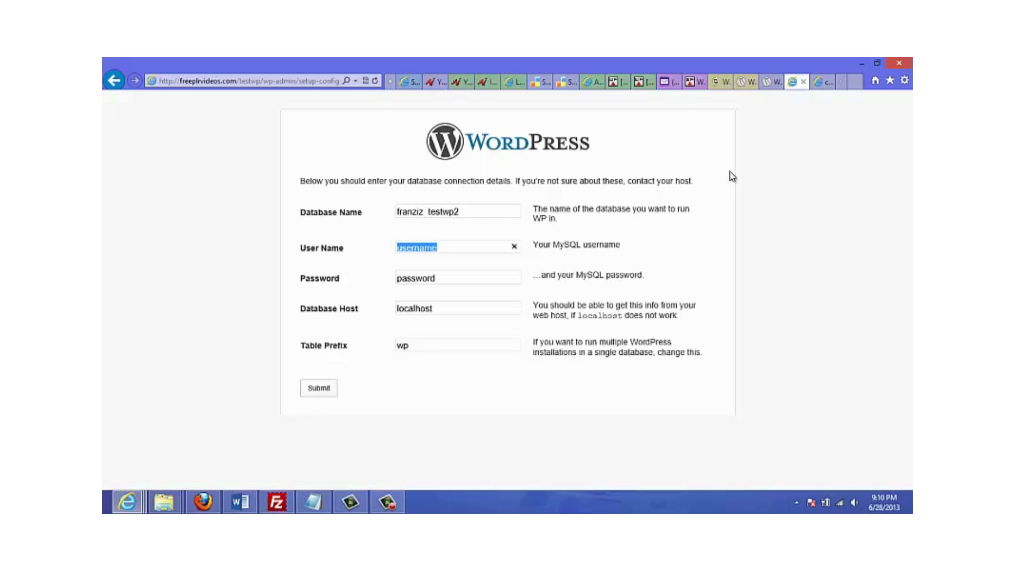
{"action": "key", "text": "Tab"}
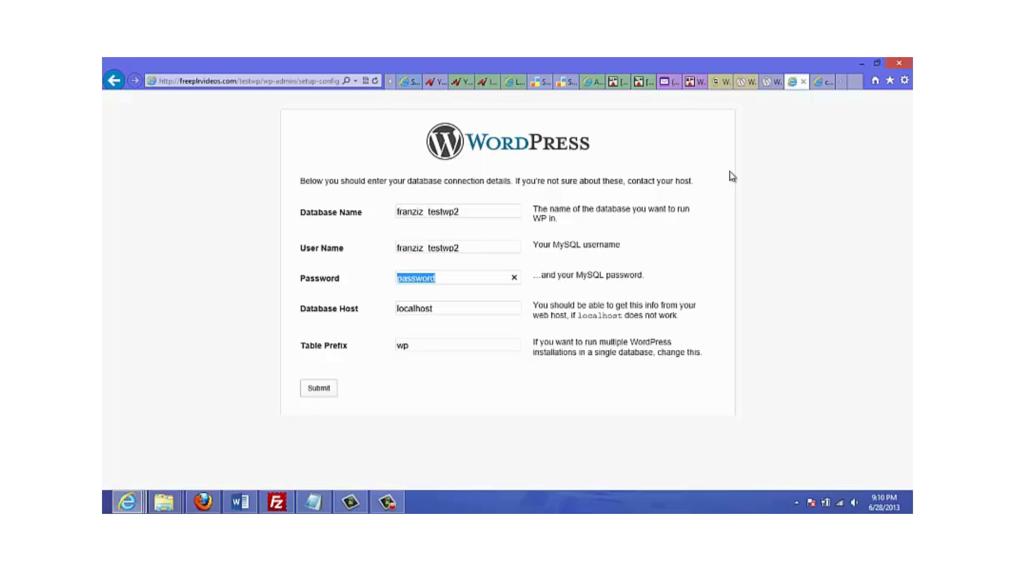
{"action": "left_click", "coordinate": [450, 310]}
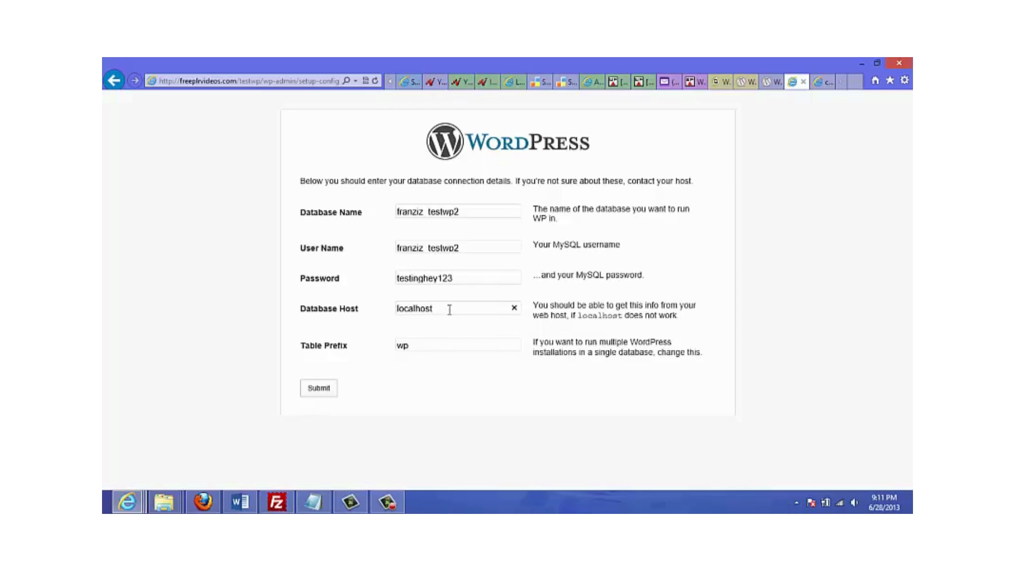
{"action": "left_click", "coordinate": [417, 346]}
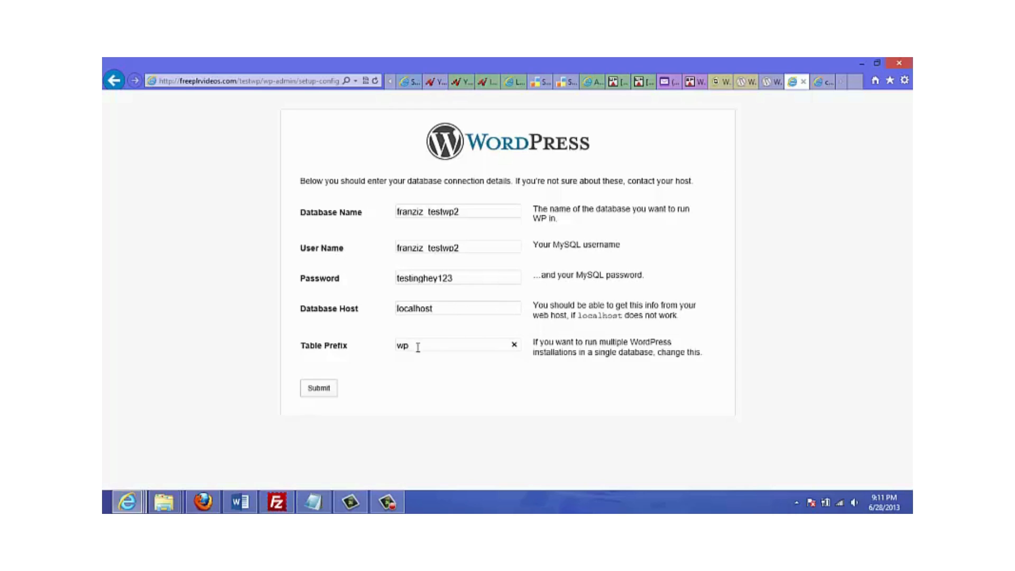
{"action": "left_click", "coordinate": [311, 391]}
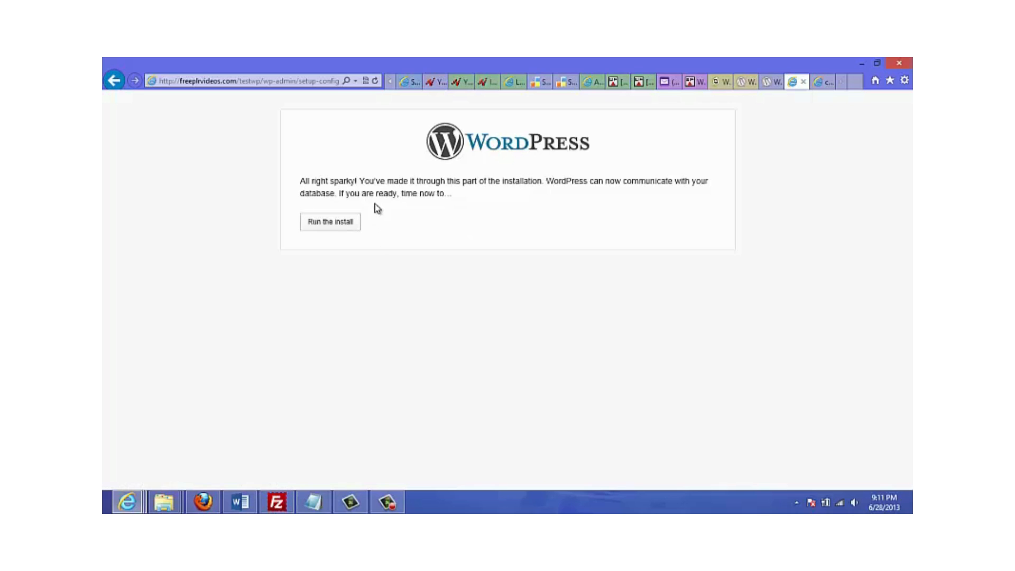
Run the installer, title the site 'Testing WP' and keep the username admin
{"action": "left_click", "coordinate": [335, 227]}
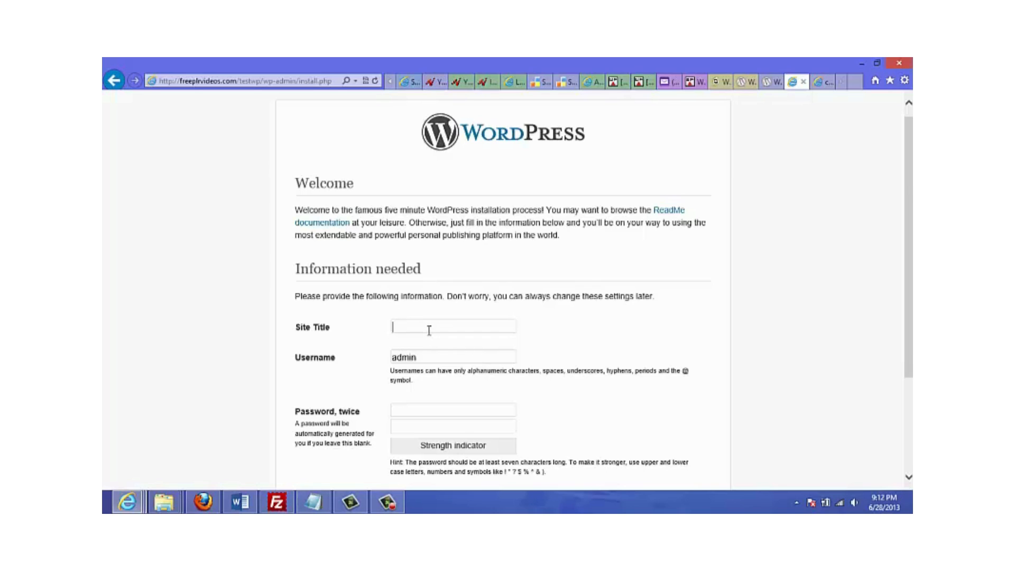
{"action": "type", "text": "Testing WP"}
{"action": "left_click_drag", "start_coordinate": [908, 241], "coordinate": [908, 313]}
{"action": "left_click", "coordinate": [425, 248]}
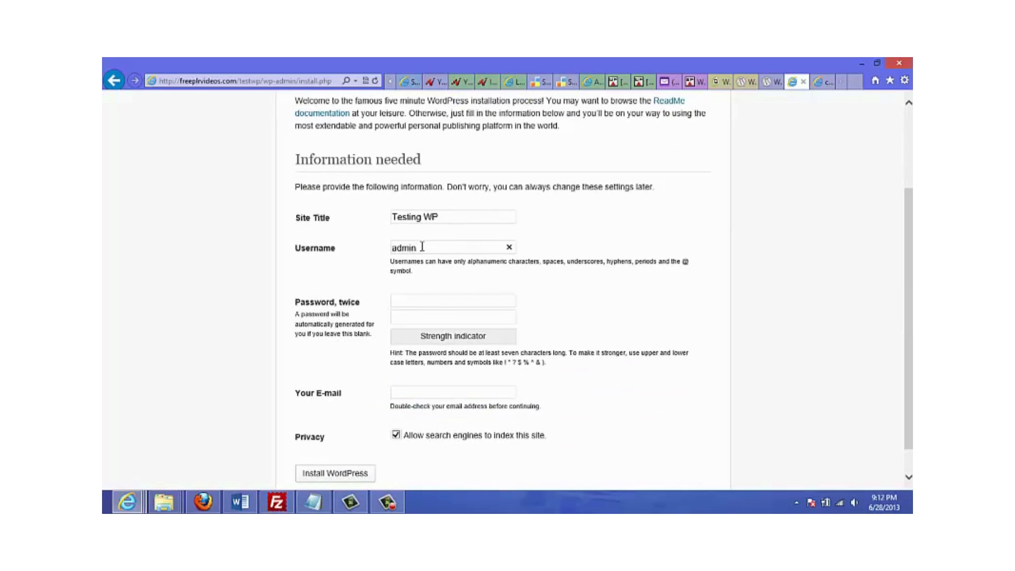
Enter the admin password in both password fields and start typing the contact e-mail address
{"action": "left_click", "coordinate": [405, 304]}
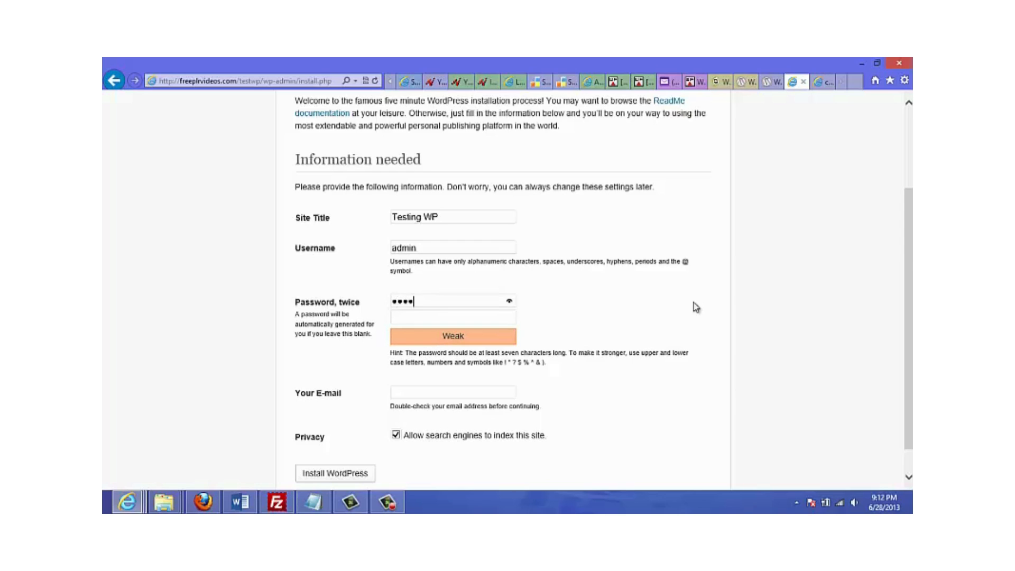
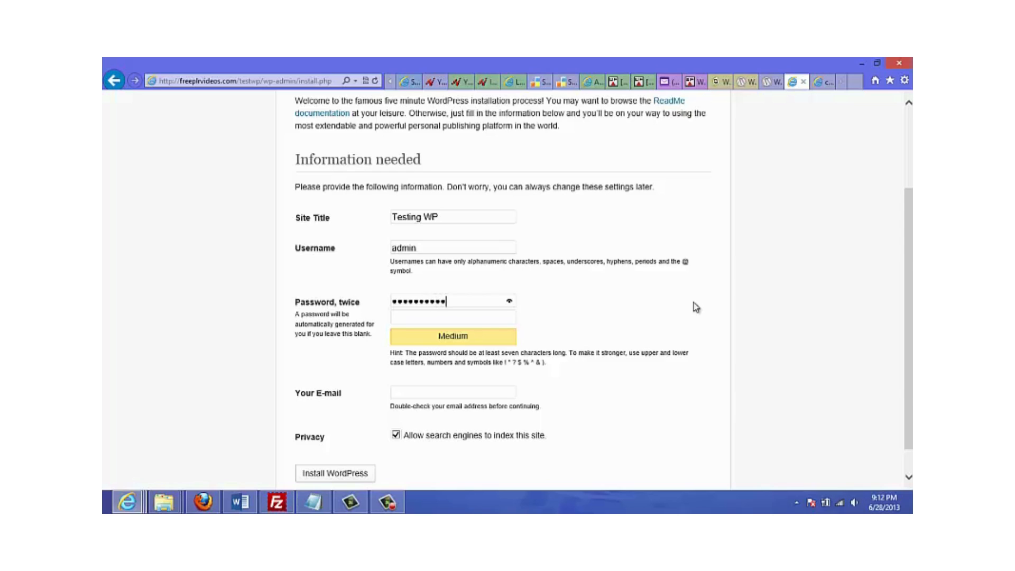
{"action": "left_click", "coordinate": [450, 323]}
{"action": "left_click", "coordinate": [395, 392]}
{"action": "left_click_drag", "start_coordinate": [910, 246], "coordinate": [910, 266]}
{"action": "type", "text": "fran"}
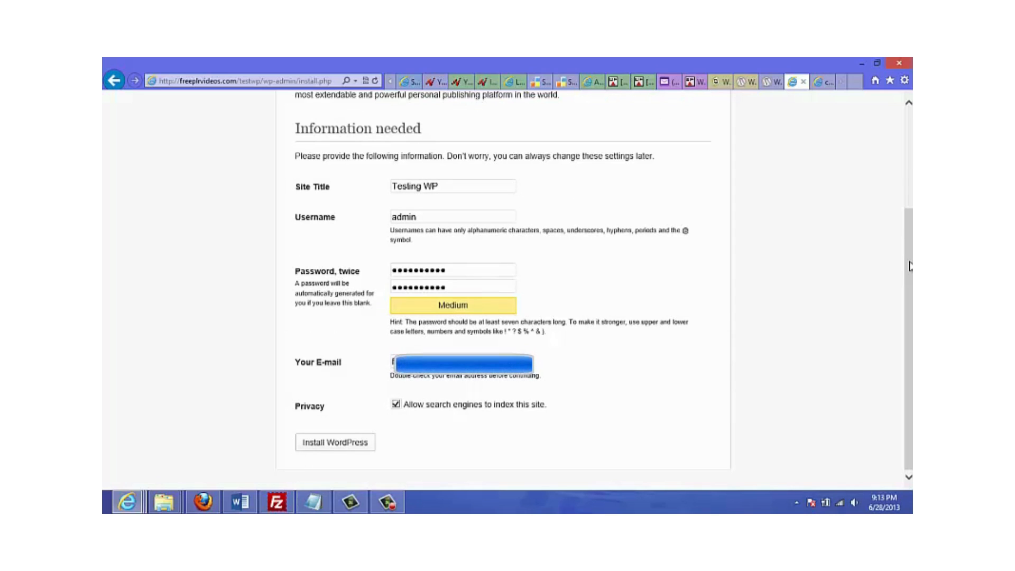
Install WordPress using the entered Testing WP details
{"action": "left_click", "coordinate": [325, 447]}
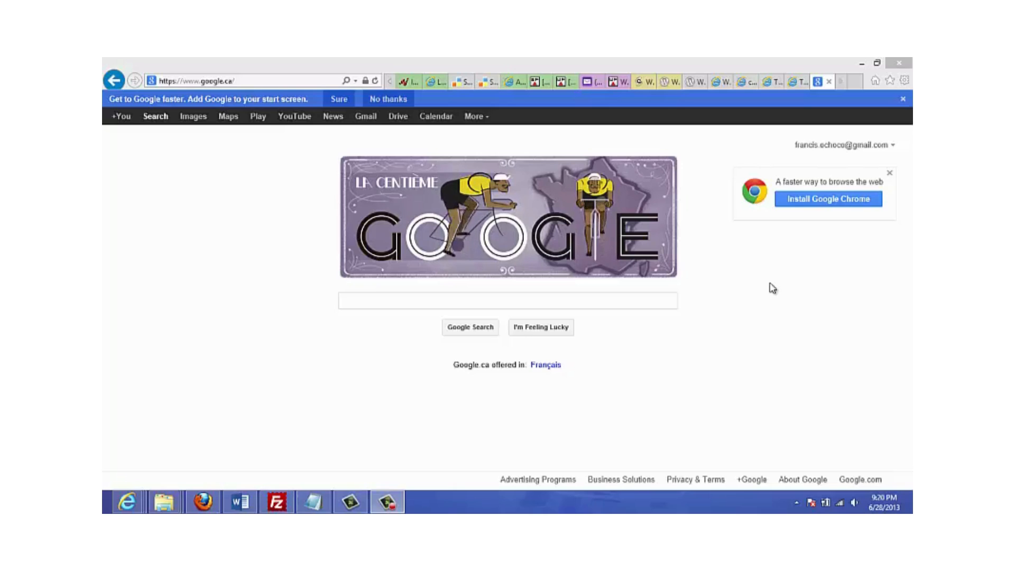
Load freeplrvideos.com/testwp and scroll through the new Testing WP home page
{"action": "left_click", "coordinate": [244, 81]}
{"action": "type", "text": "freeplr"}
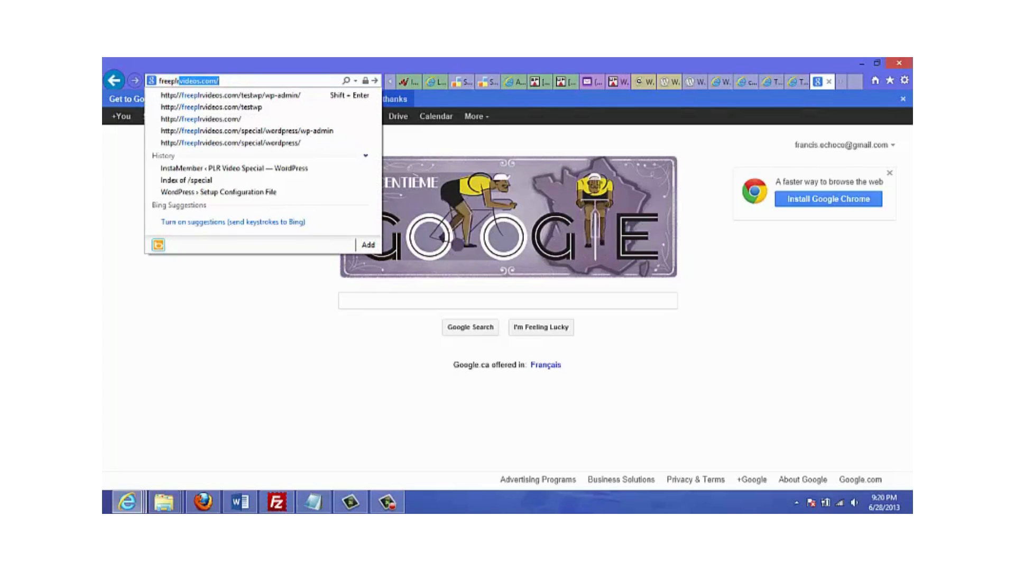
{"action": "type", "text": "videos.com/"}
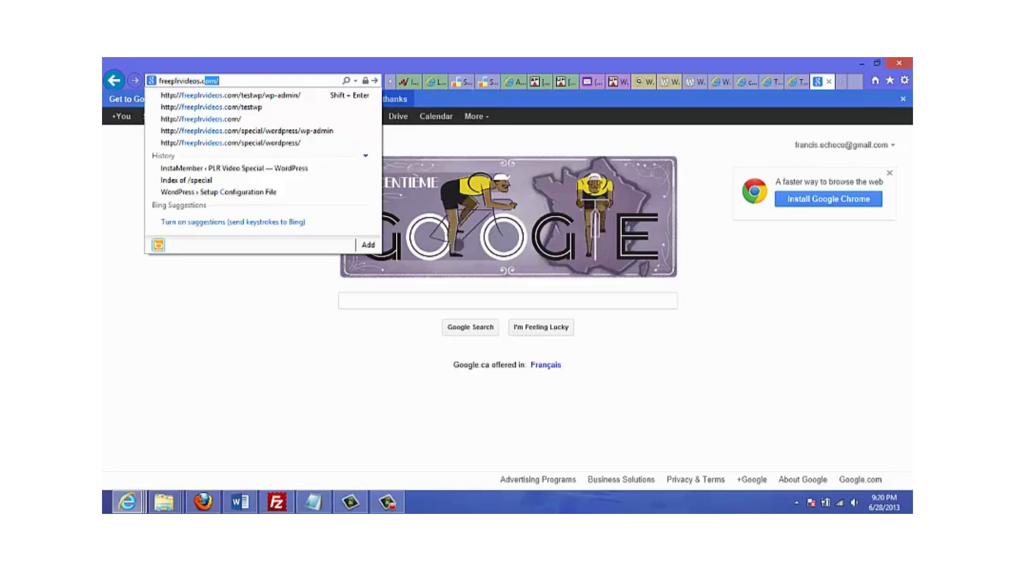
{"action": "type", "text": "testwp/"}
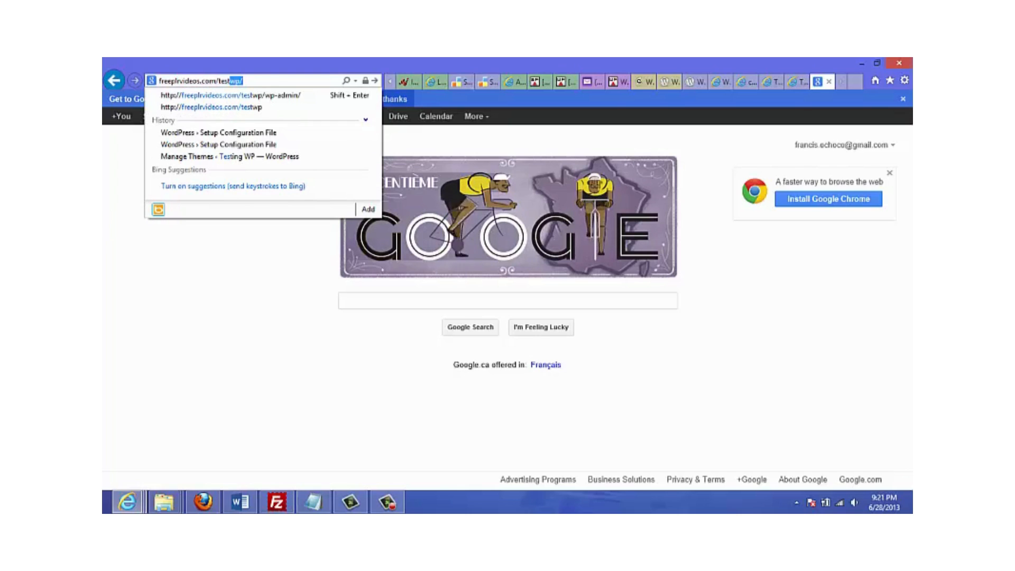
{"action": "key", "text": "Return"}
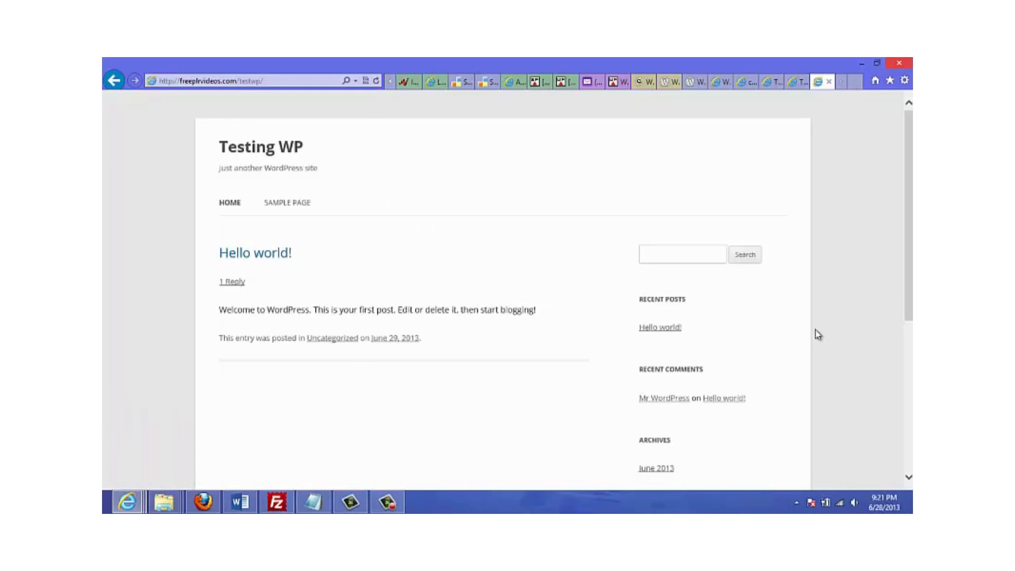
{"action": "scroll", "coordinate": [815, 335], "scroll_direction": "down", "scroll_amount": 2}
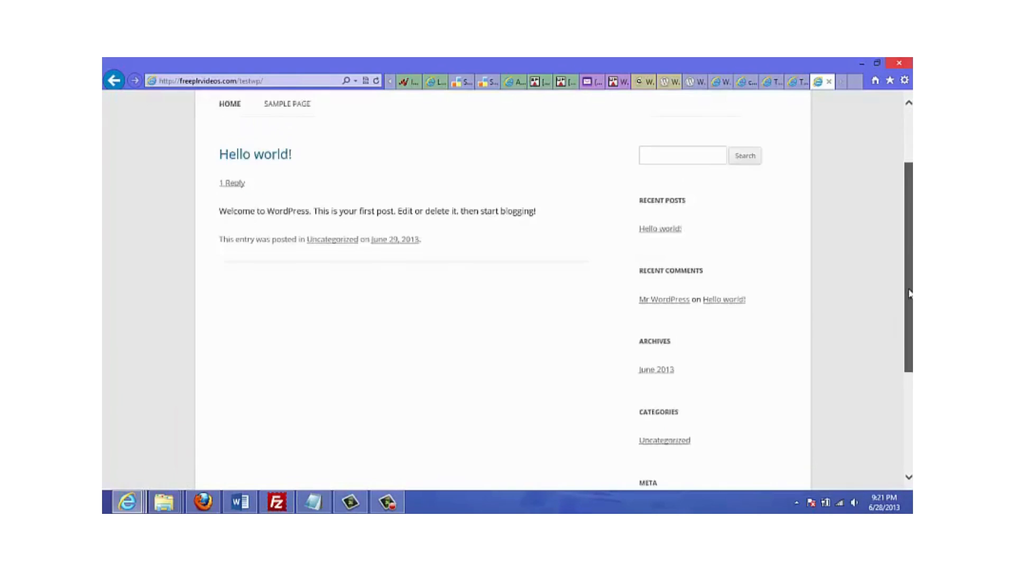
{"action": "scroll", "coordinate": [909, 290], "scroll_direction": "up", "scroll_amount": 2}
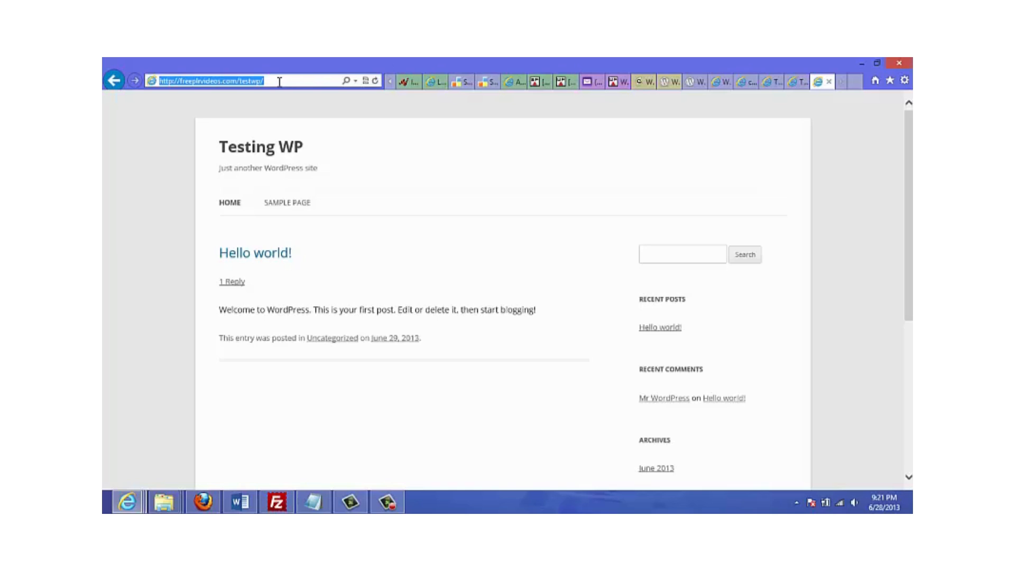
Go to the site's wp-admin page and log in as admin with the account password
{"action": "left_click", "coordinate": [271, 81]}
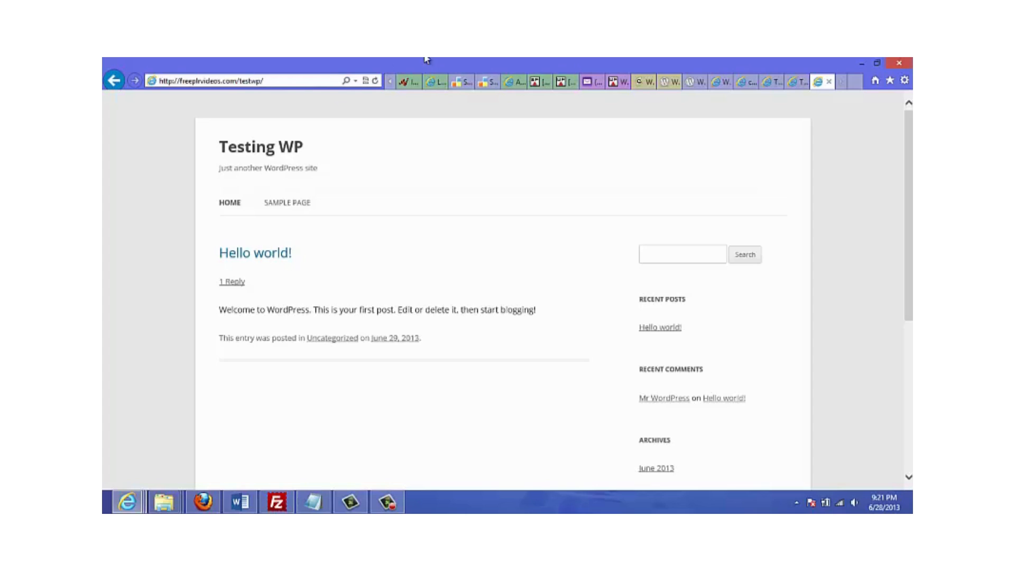
{"action": "type", "text": "wp"}
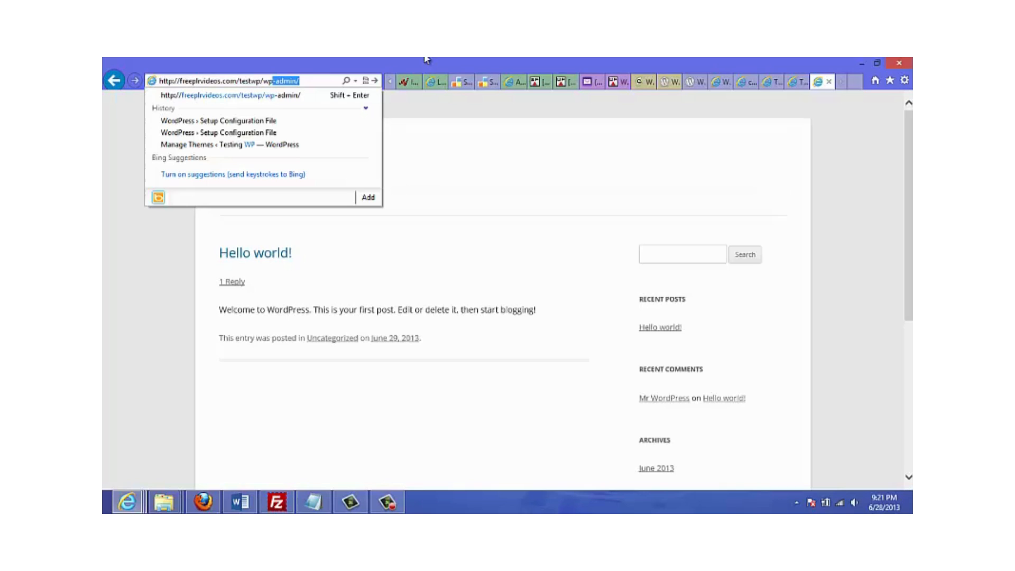
{"action": "type", "text": "-admin"}
{"action": "key", "text": "Return"}
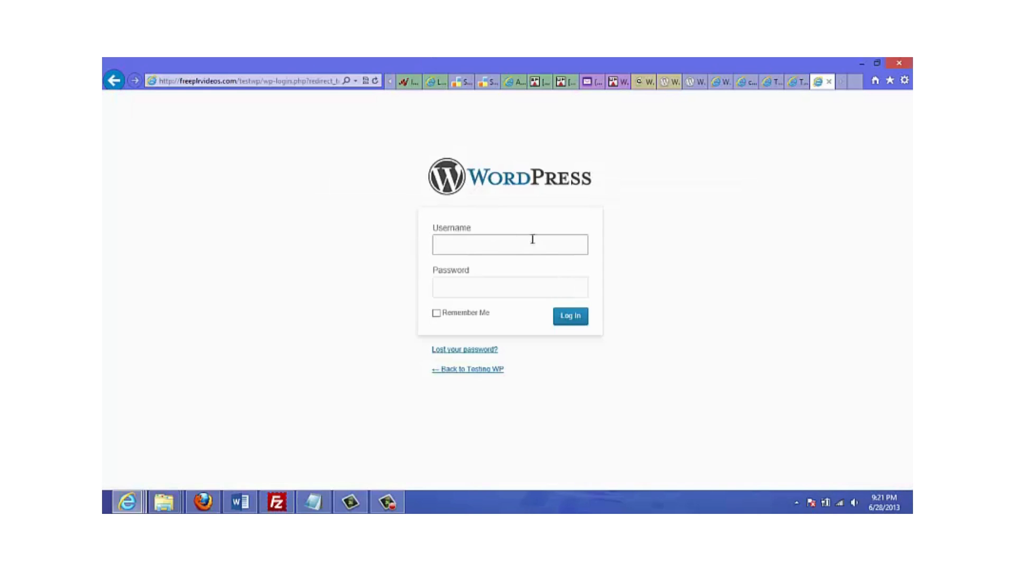
{"action": "type", "text": "admin"}
{"action": "key", "text": "Tab"}
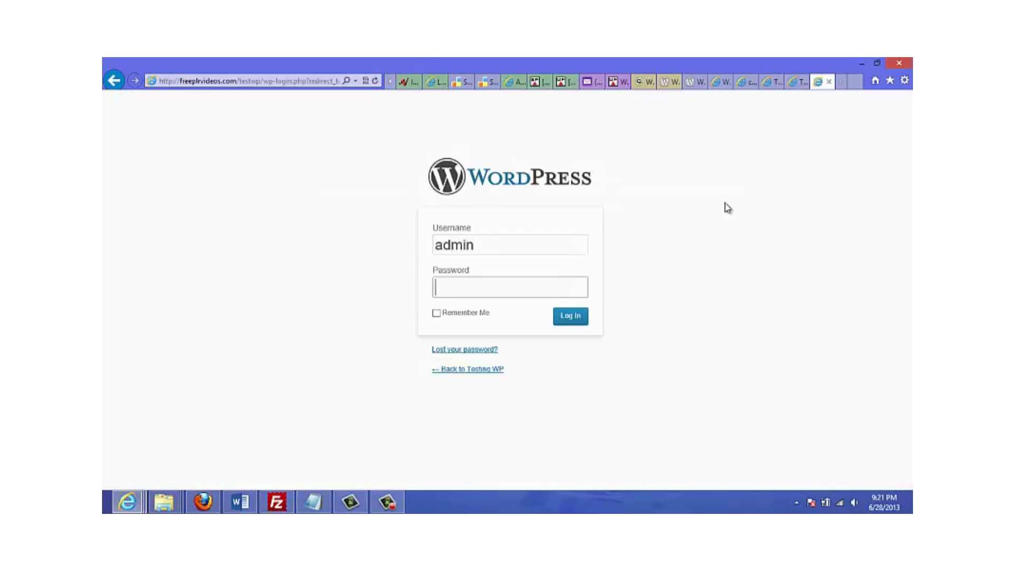
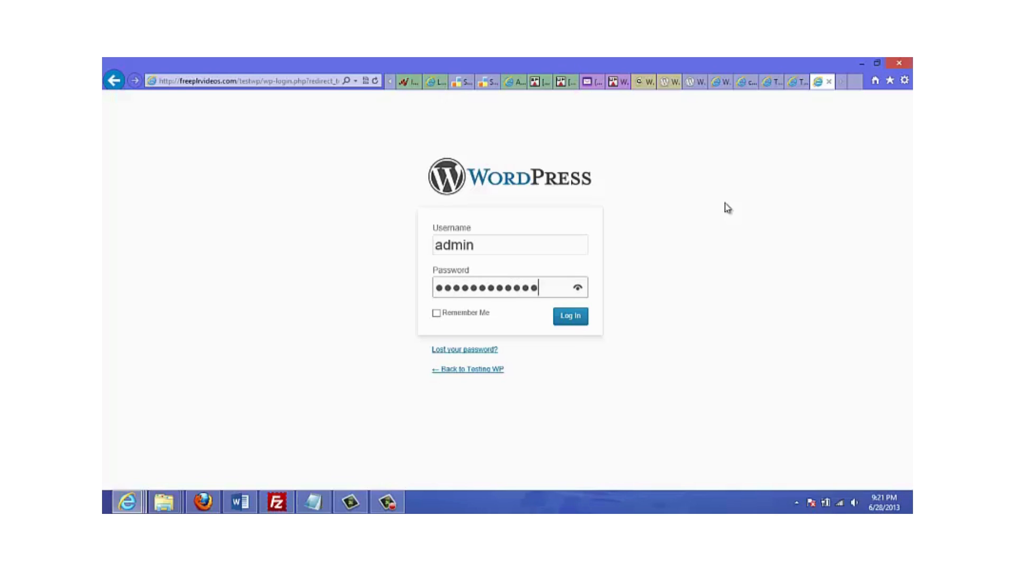
{"action": "left_click", "coordinate": [564, 318]}
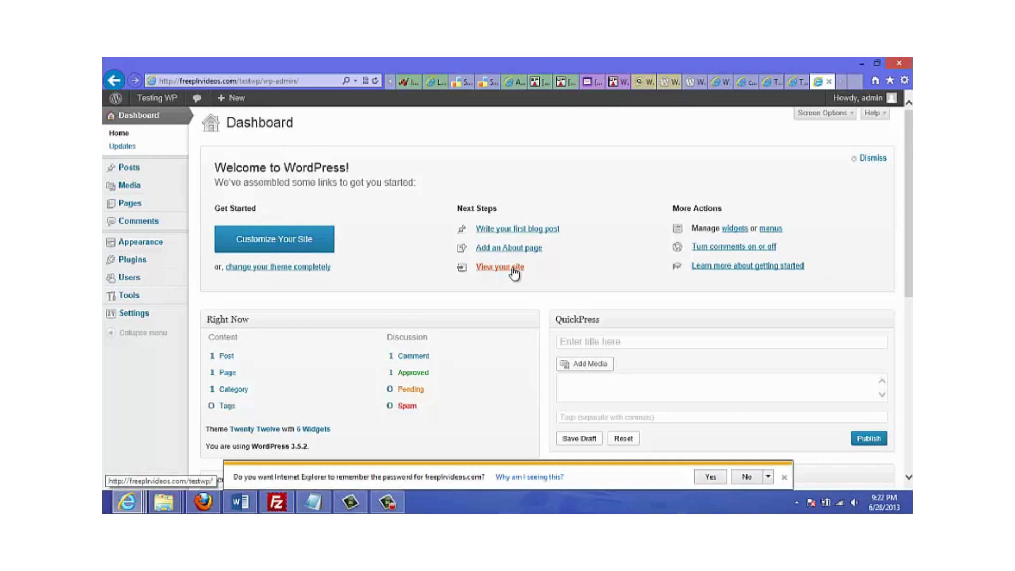
{"action": "mouse_move", "coordinate": [157, 177]}
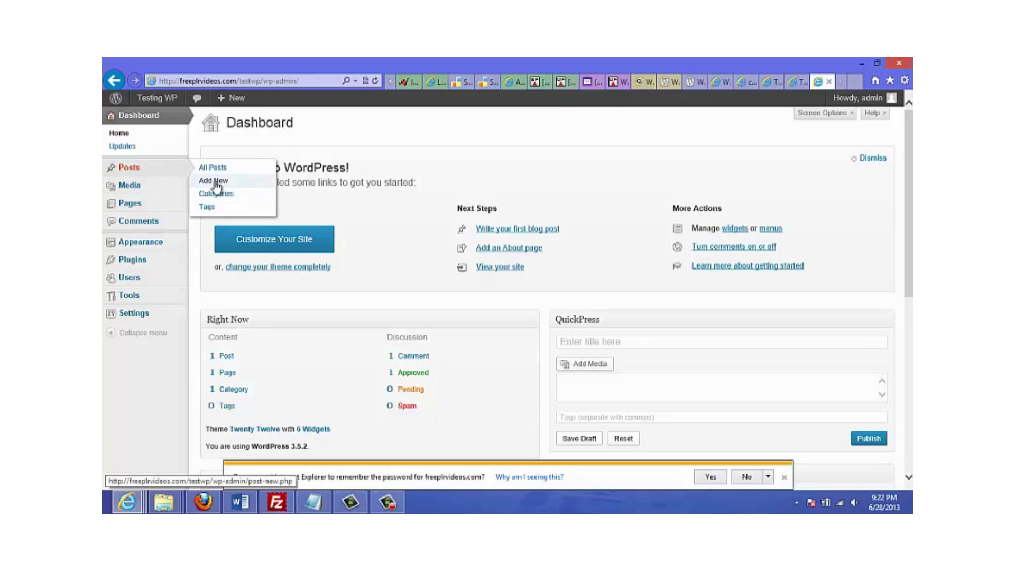
{"action": "mouse_move", "coordinate": [138, 192]}
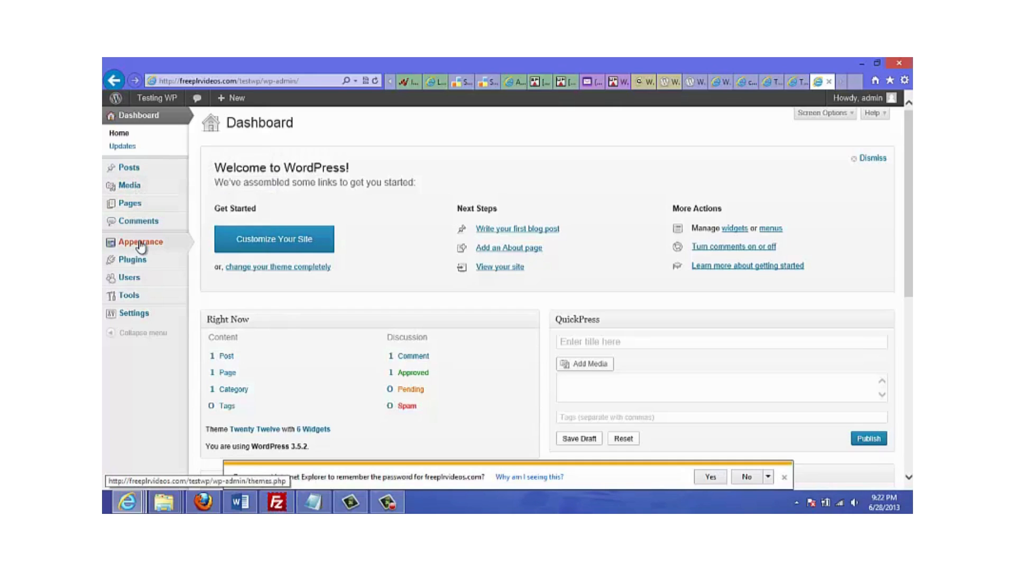
{"action": "mouse_move", "coordinate": [140, 246]}
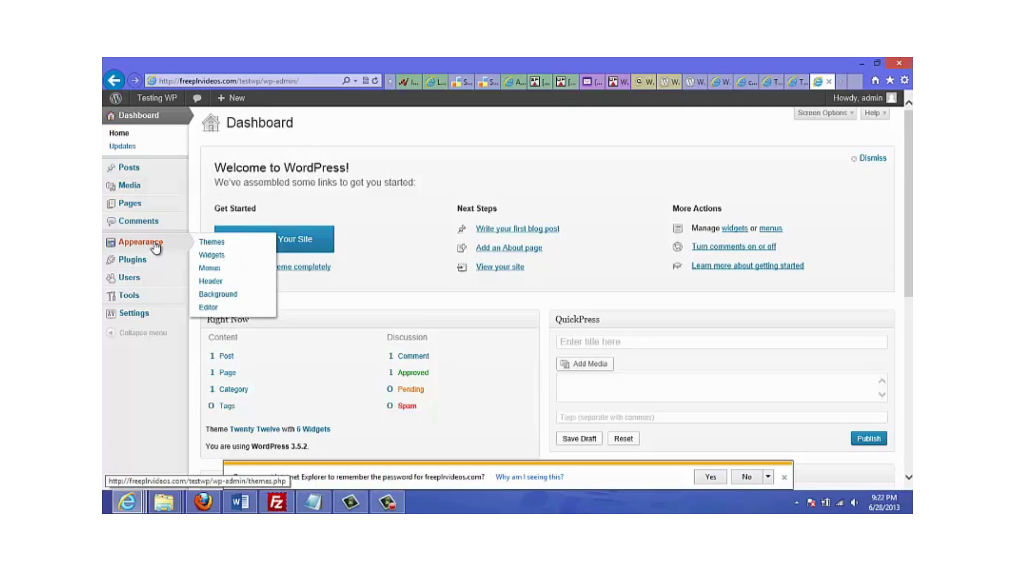
Open Appearance > Themes and scroll the Manage Themes page showing Twenty Twelve current
{"action": "left_click", "coordinate": [214, 243]}
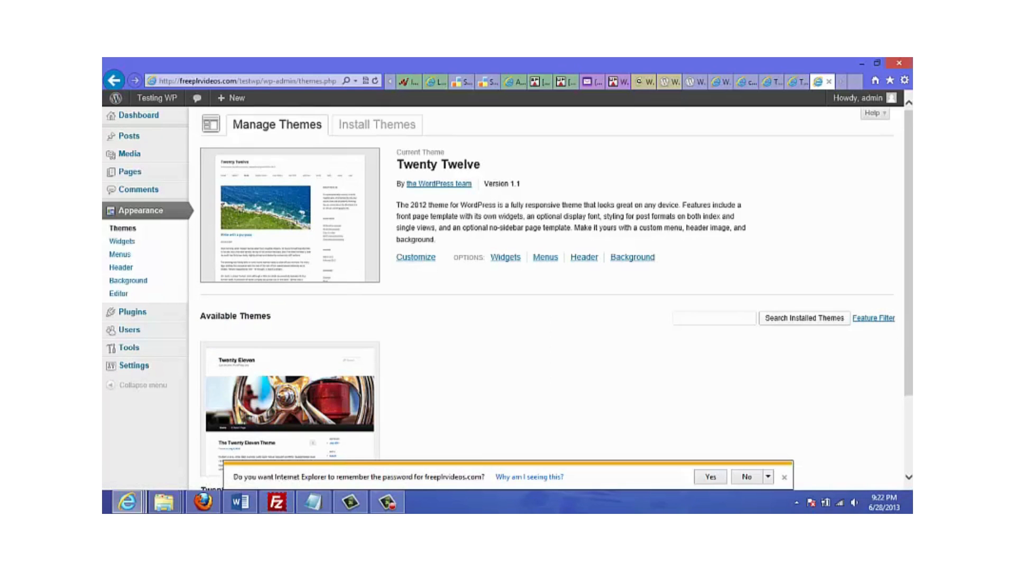
{"action": "mouse_move", "coordinate": [910, 223]}
{"action": "left_mouse_down"}
{"action": "mouse_move", "coordinate": [910, 298]}
{"action": "mouse_move", "coordinate": [910, 228]}
{"action": "left_mouse_up"}
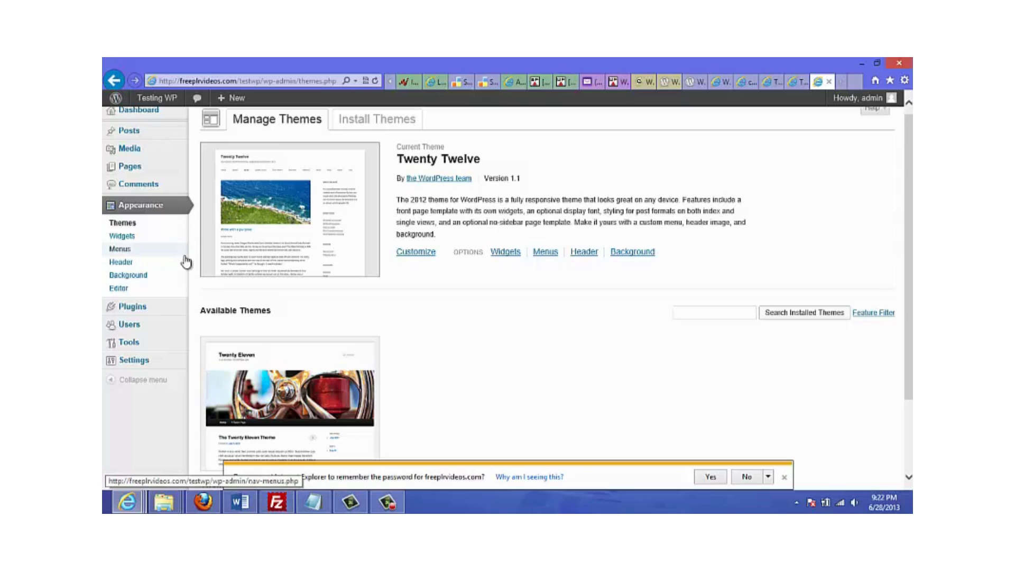
Browse Installed Plugins and the Add New Upload tab, then go back to the Dashboard
{"action": "mouse_move", "coordinate": [138, 310]}
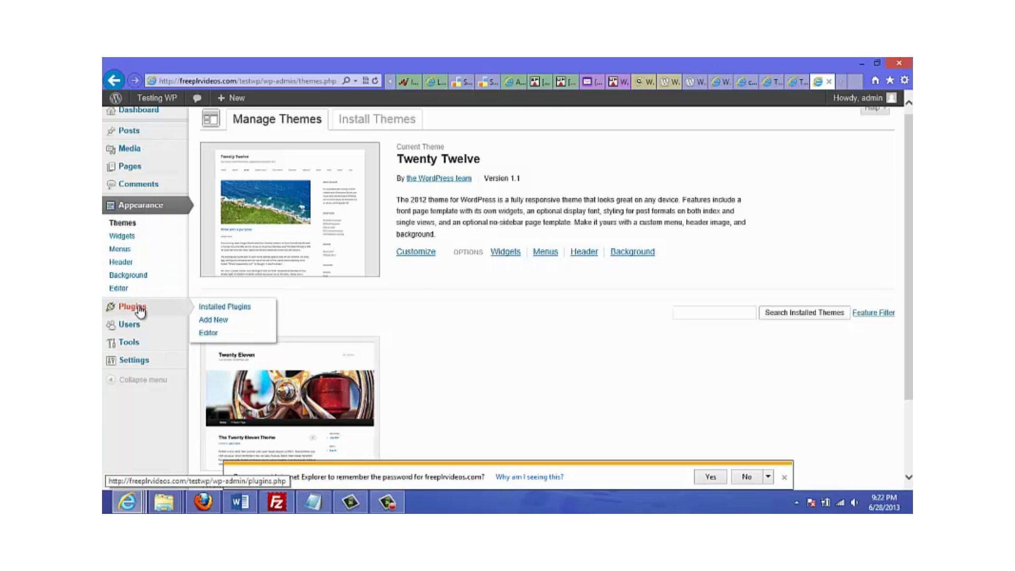
{"action": "left_click", "coordinate": [166, 310]}
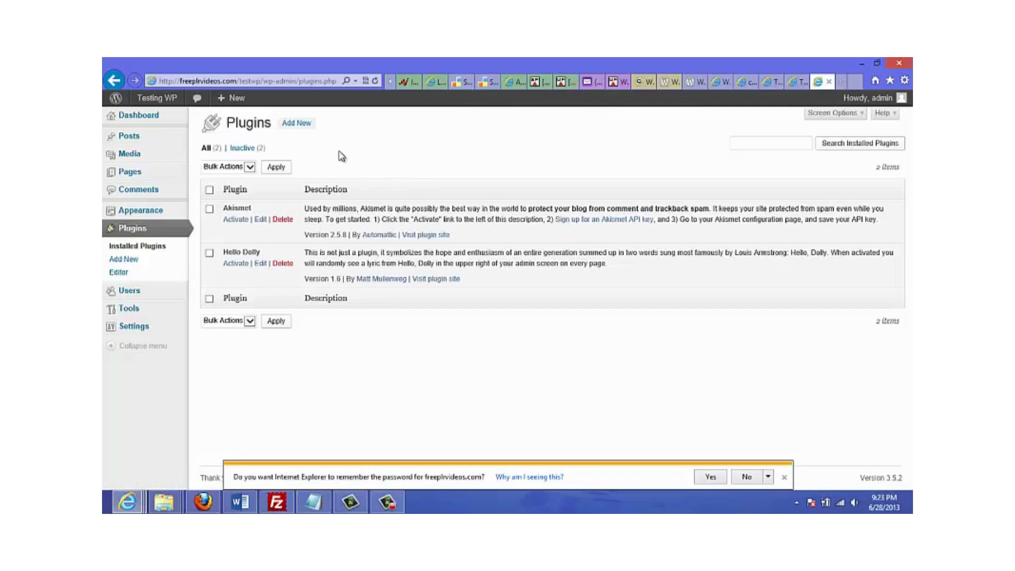
{"action": "left_click", "coordinate": [299, 126]}
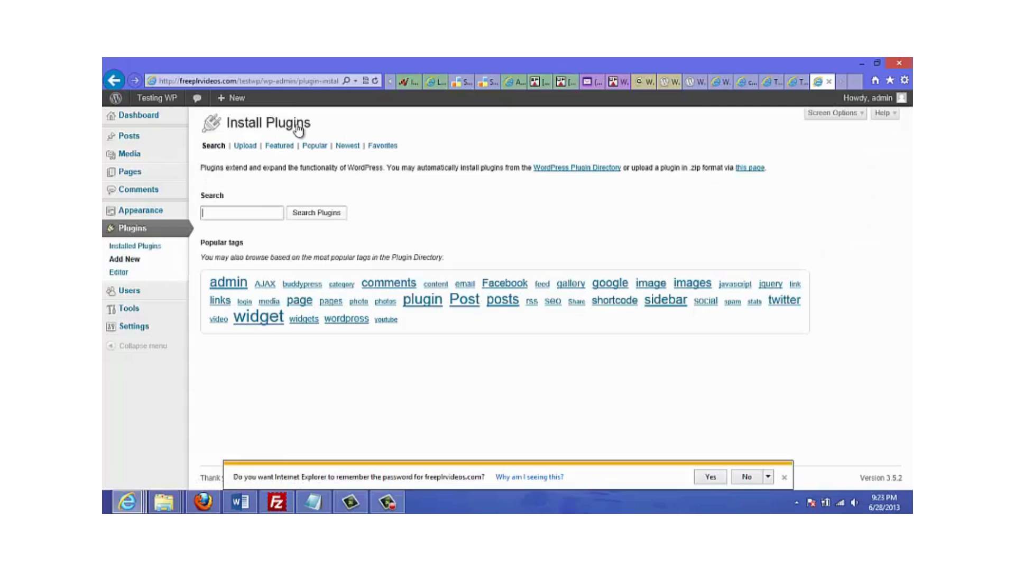
{"action": "left_click", "coordinate": [248, 146]}
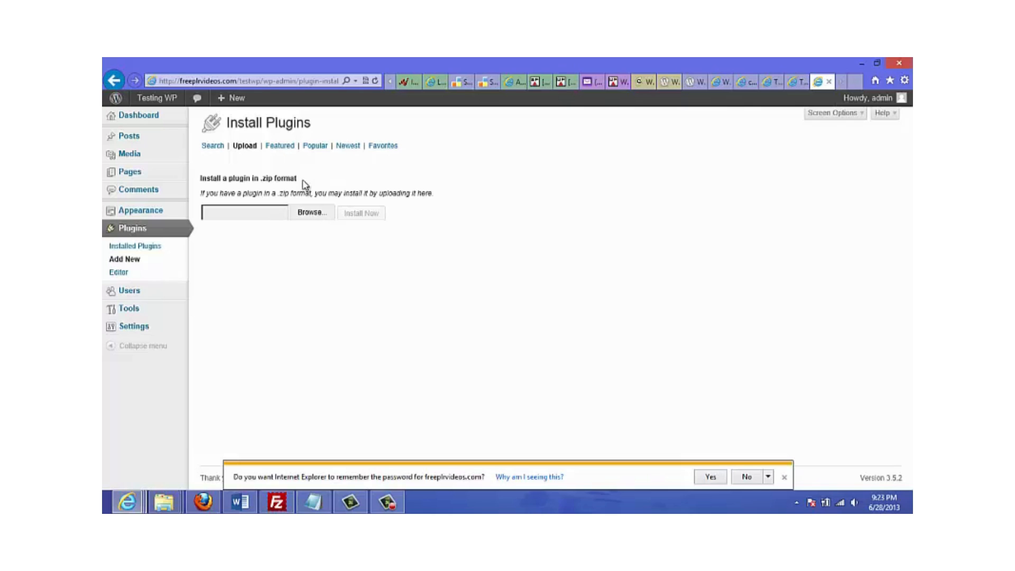
{"action": "left_click", "coordinate": [227, 113]}
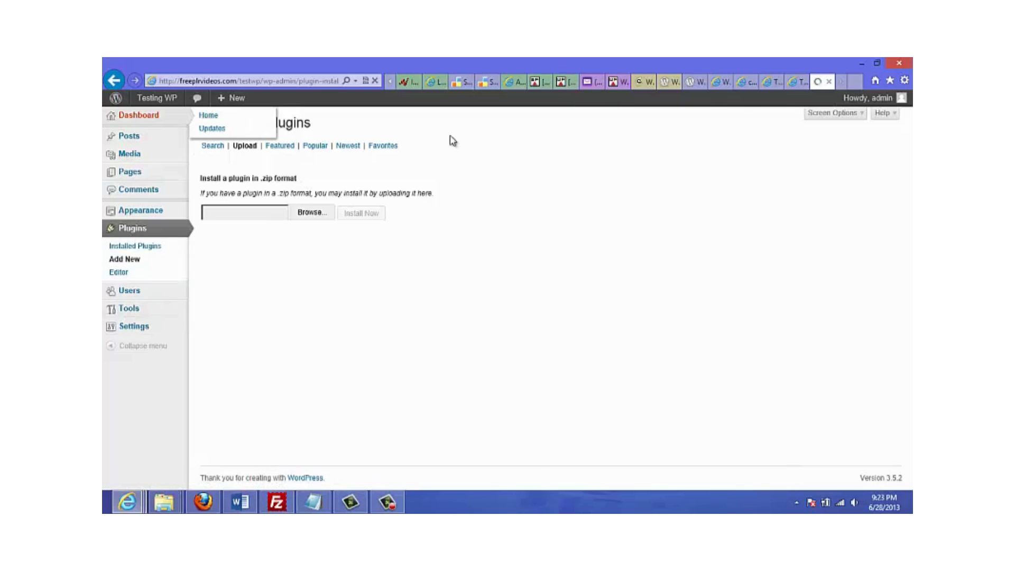